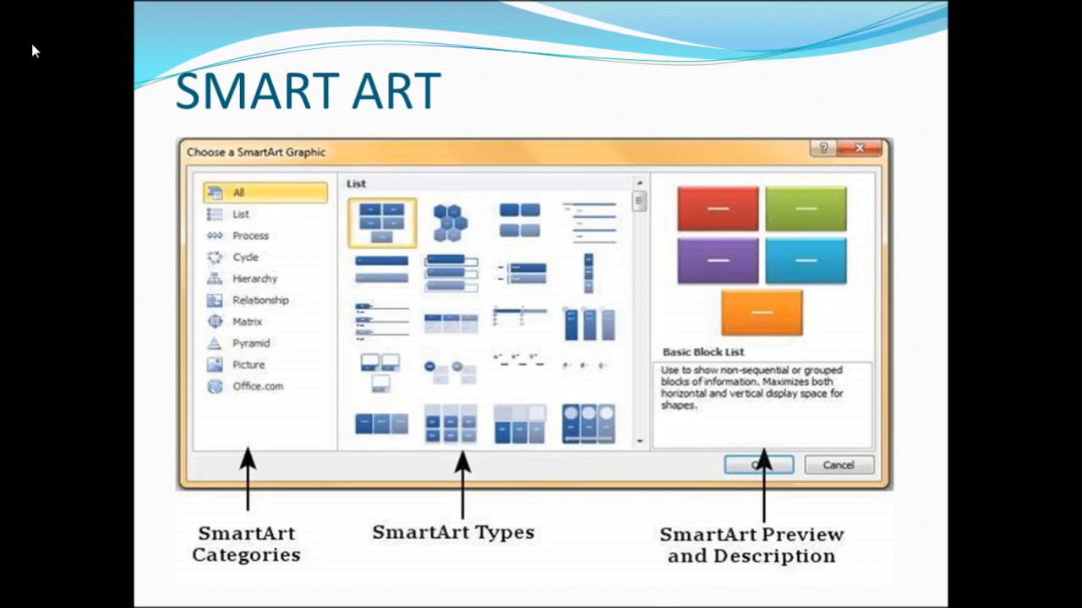
Advance the slide show from the SMART ART slide to the Course Goal slide
key(Right)
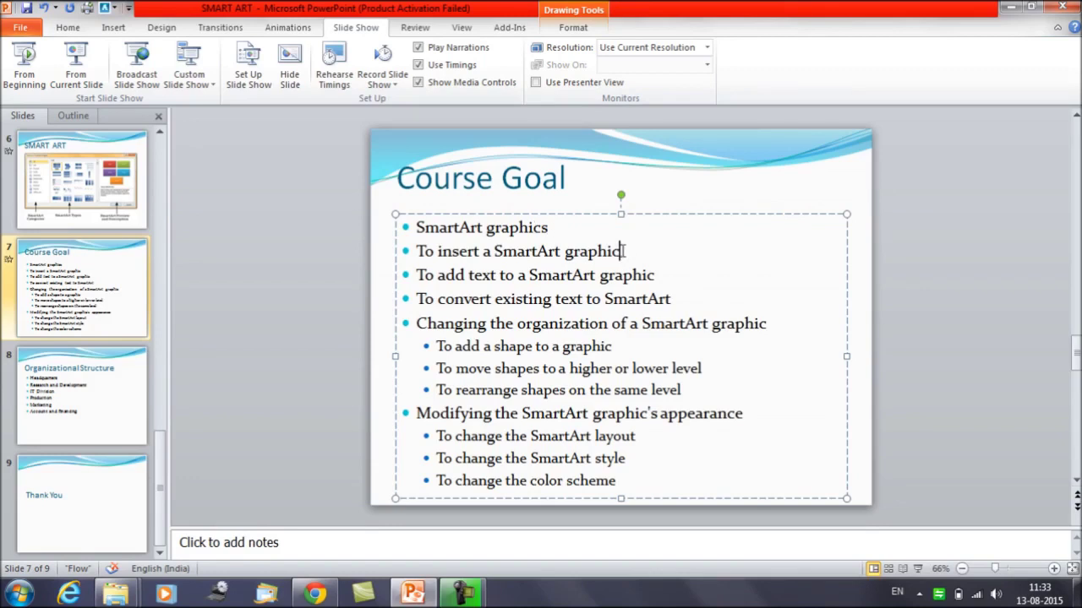
Bring up the Insert ribbon commands on the Course Goal slide
click(109, 29)
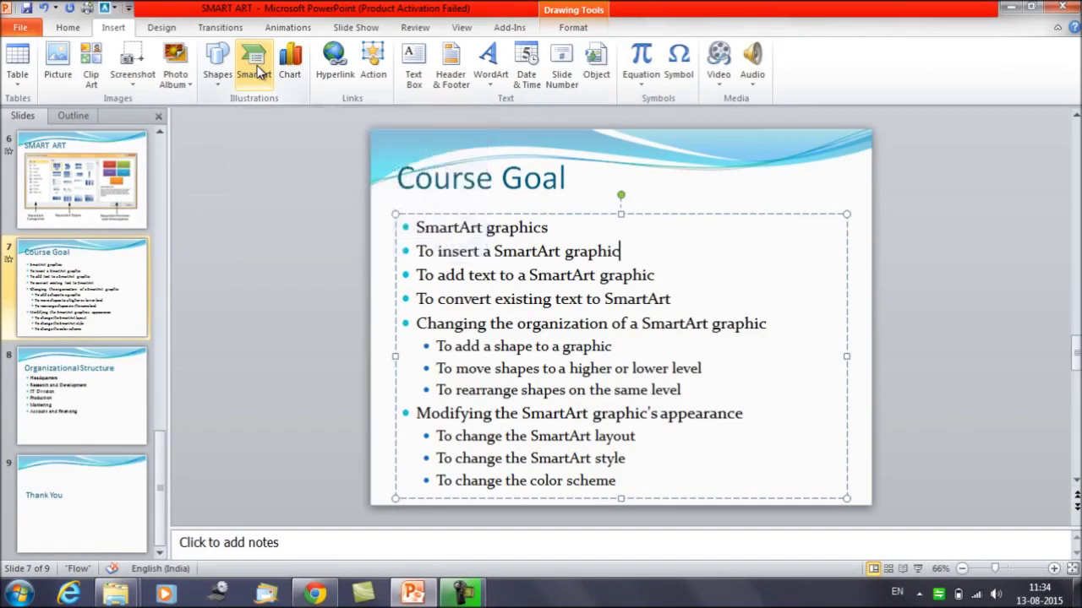
Open the SmartArt chooser and browse the List, Process, Cycle, Hierarchy, Relationship and Matrix layouts
click(256, 74)
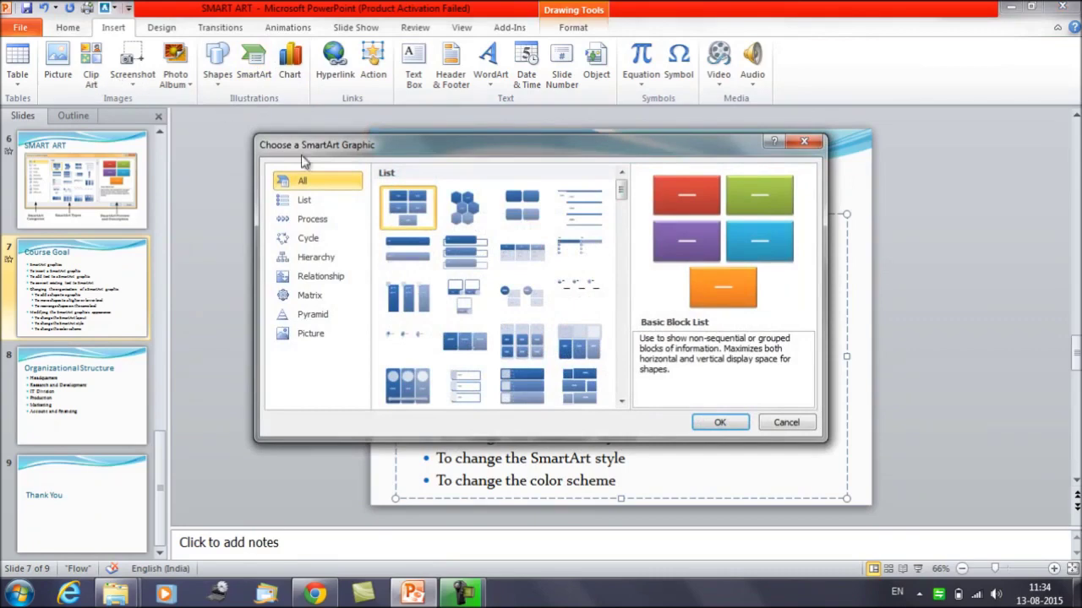
click(297, 203)
click(314, 220)
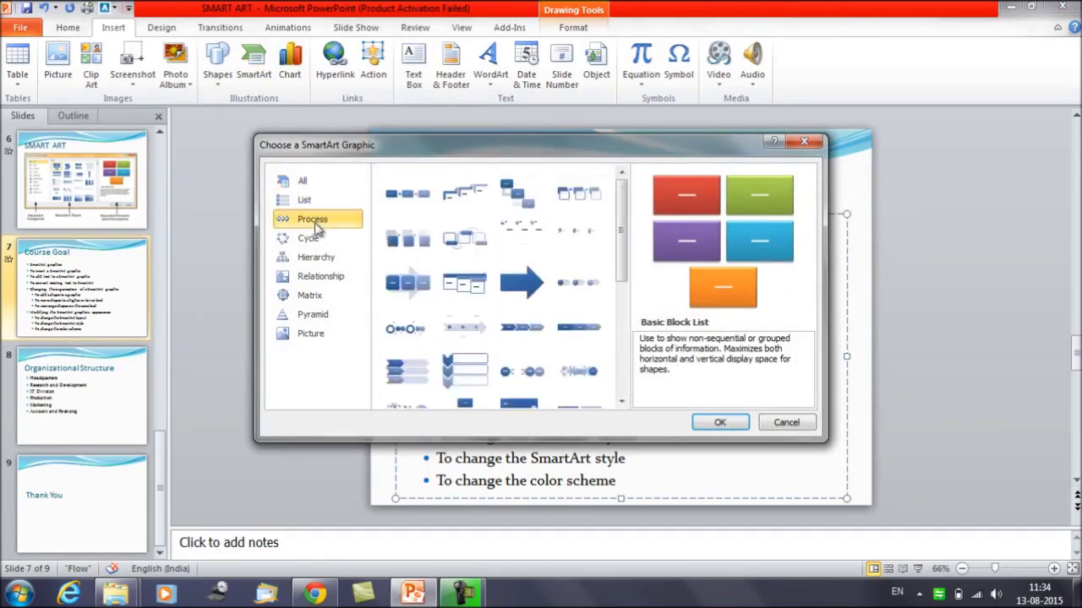
click(318, 245)
click(325, 258)
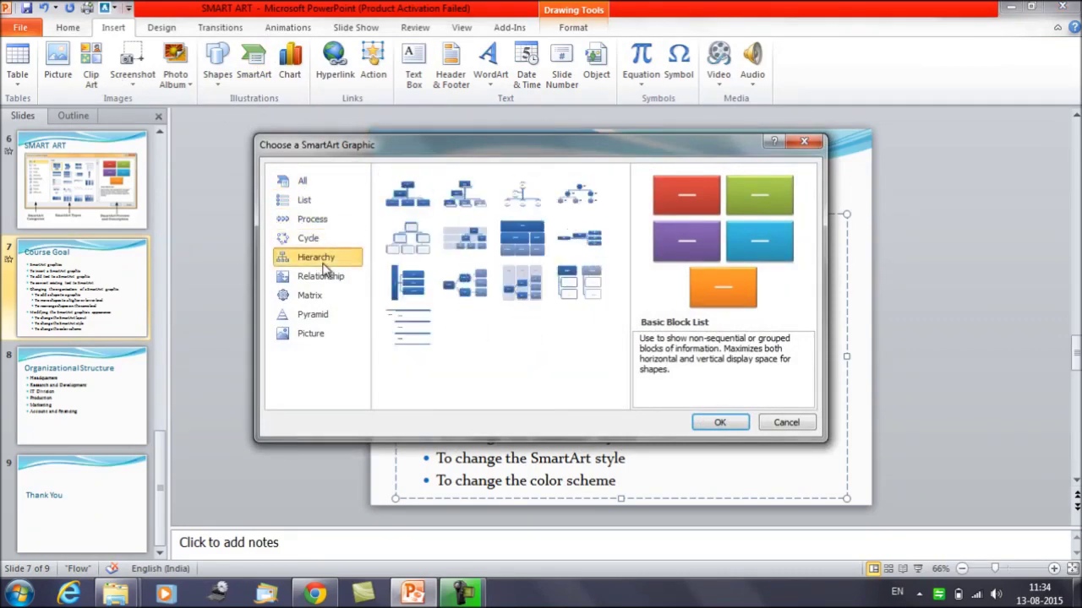
click(322, 274)
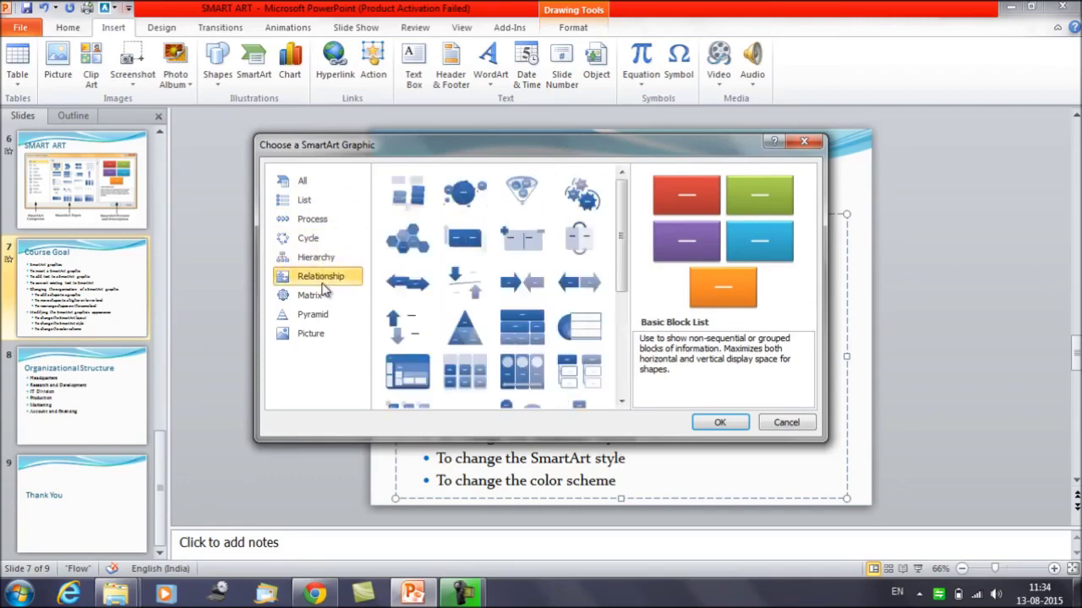
click(326, 298)
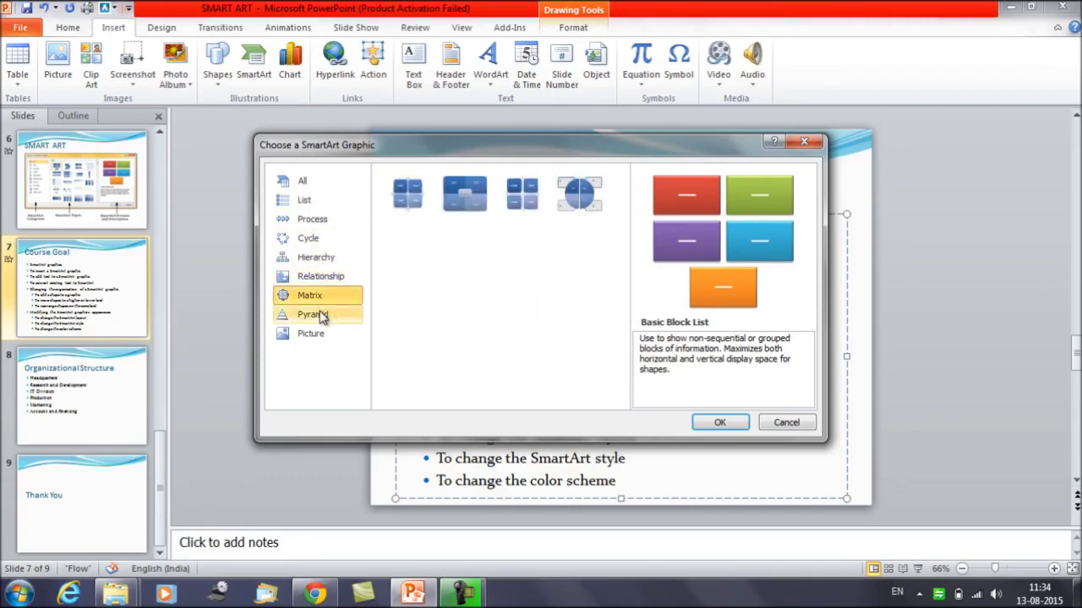
Browse the Pyramid and Picture layouts, then step back up to the Cycle layouts
click(314, 319)
click(312, 335)
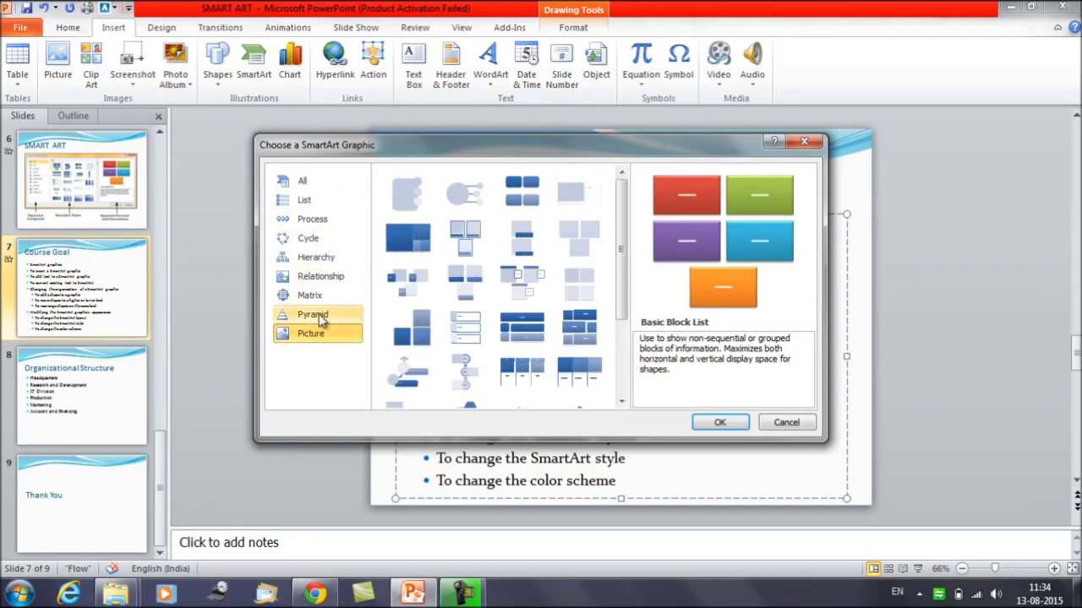
click(319, 314)
click(334, 279)
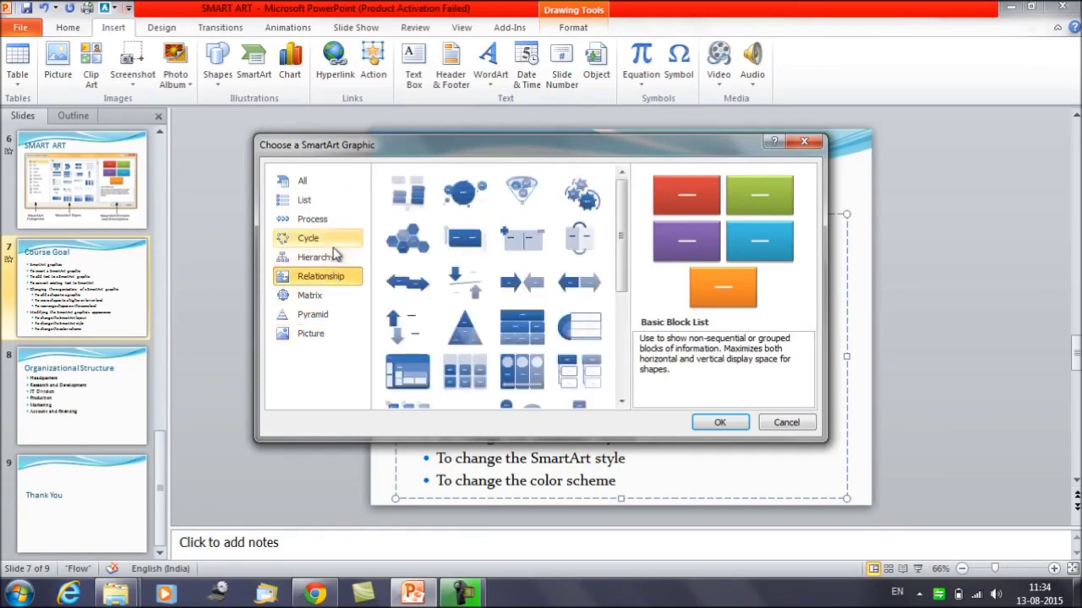
click(314, 263)
click(314, 240)
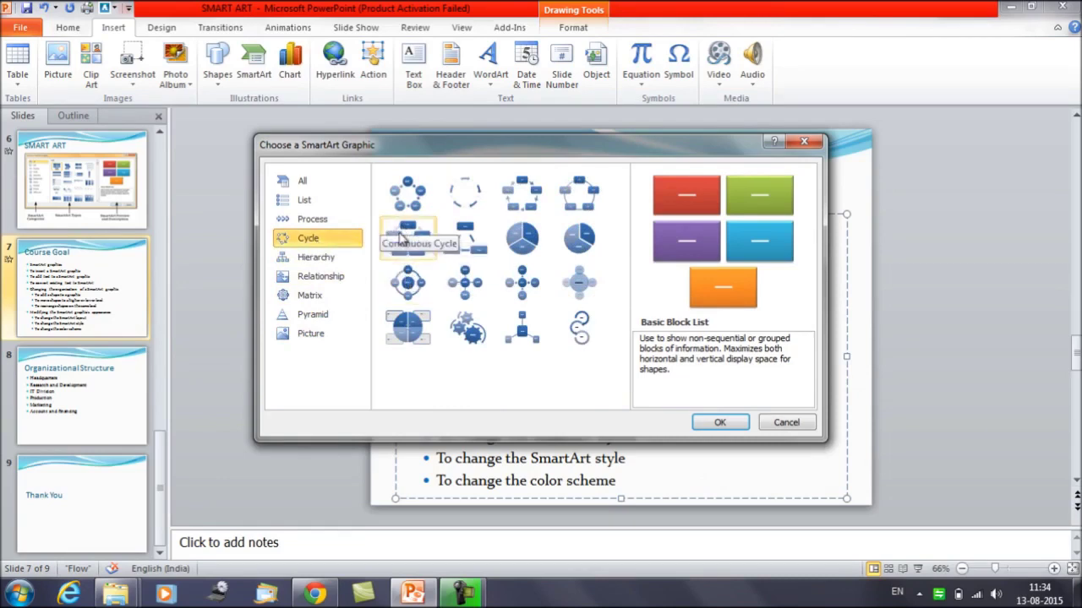
Insert a Basic Cycle SmartArt, then delete the whole graphic and return to the bullet text
double_click(410, 207)
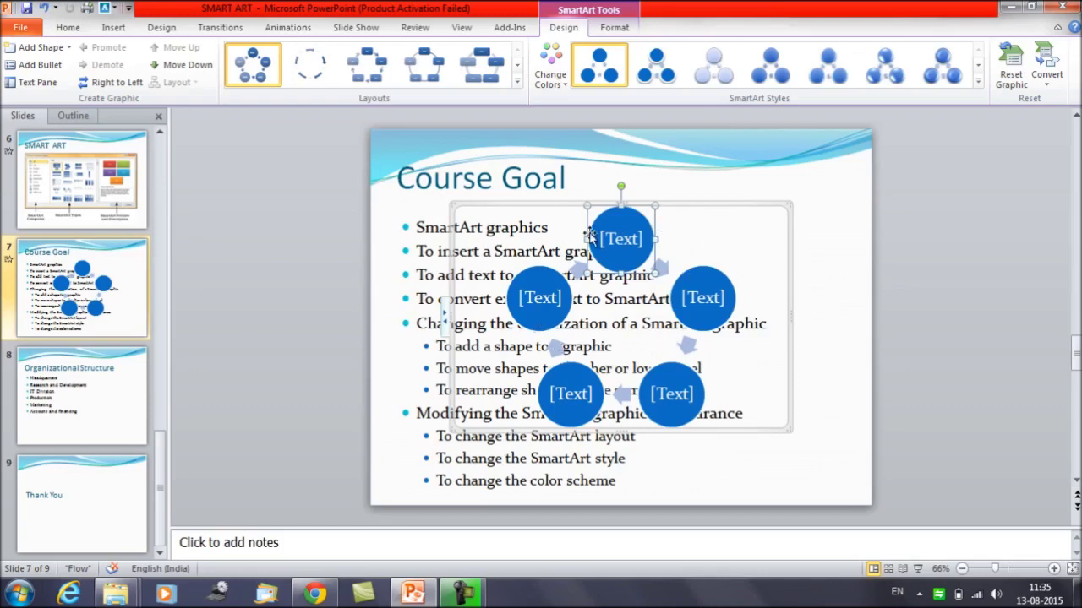
click(768, 205)
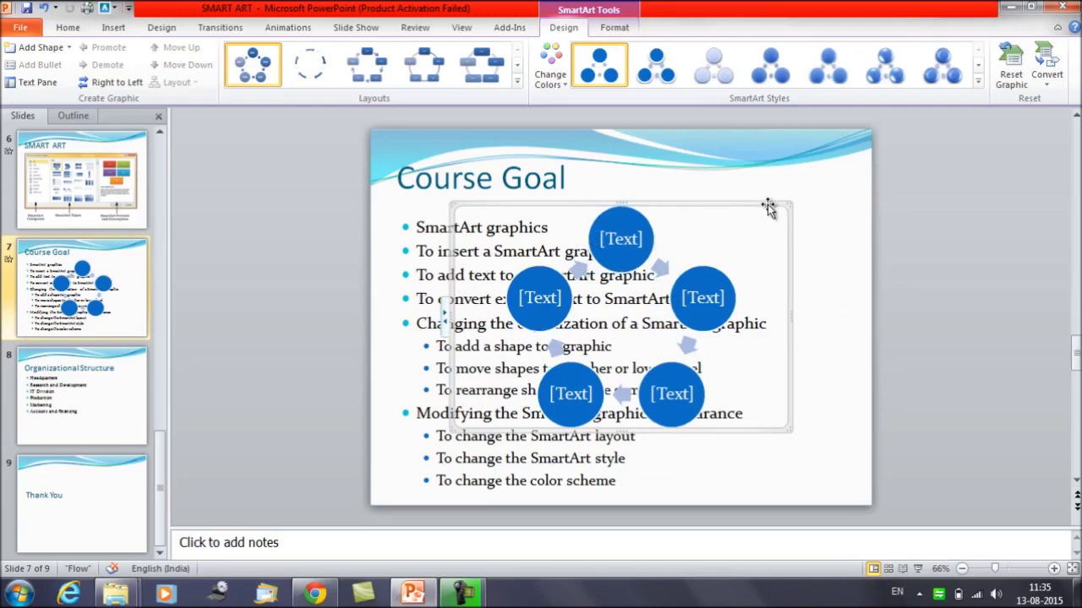
key(Delete)
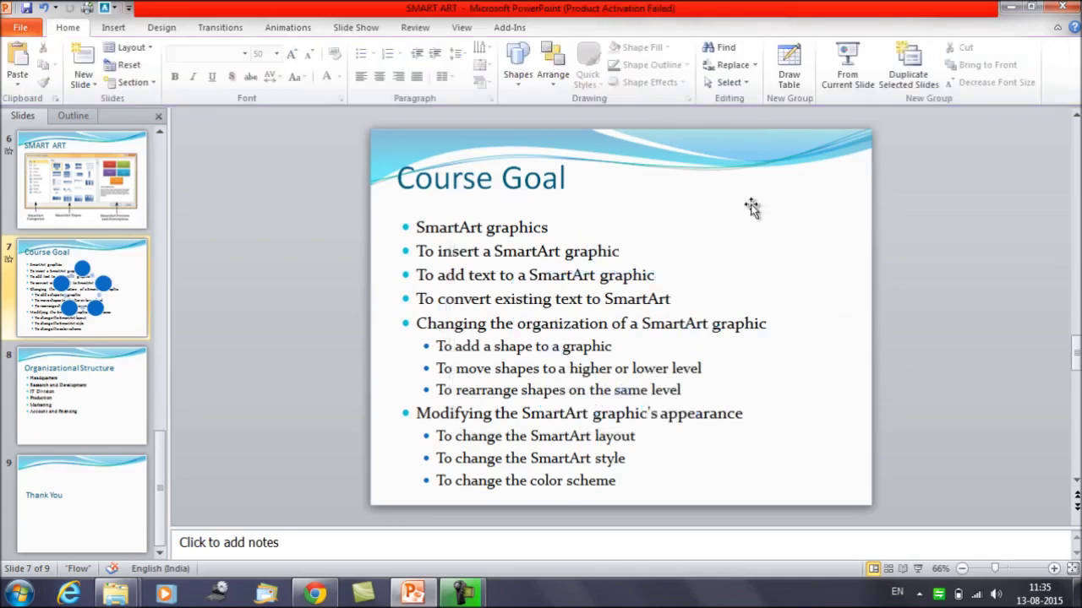
click(615, 254)
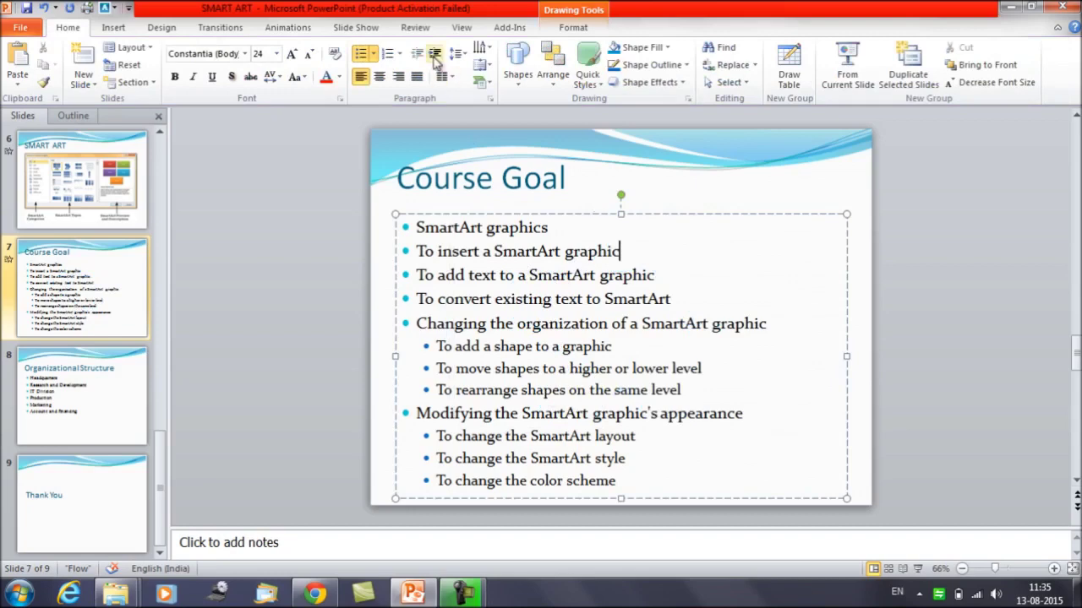
Add a Title and Content slide 8 and insert a Picture Caption List SmartArt on it
click(96, 89)
click(285, 144)
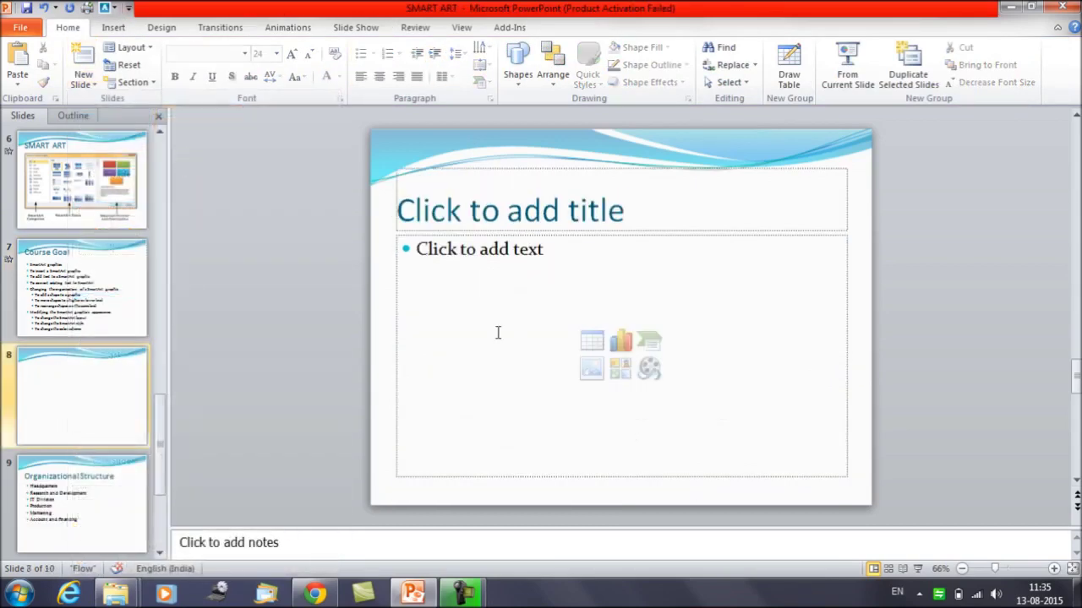
click(119, 32)
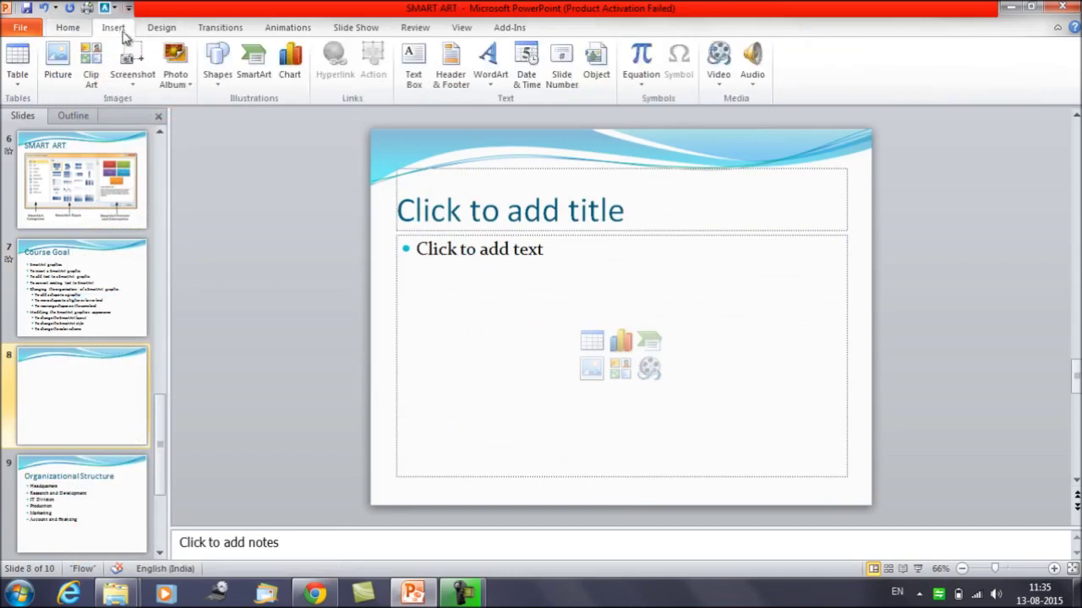
click(260, 76)
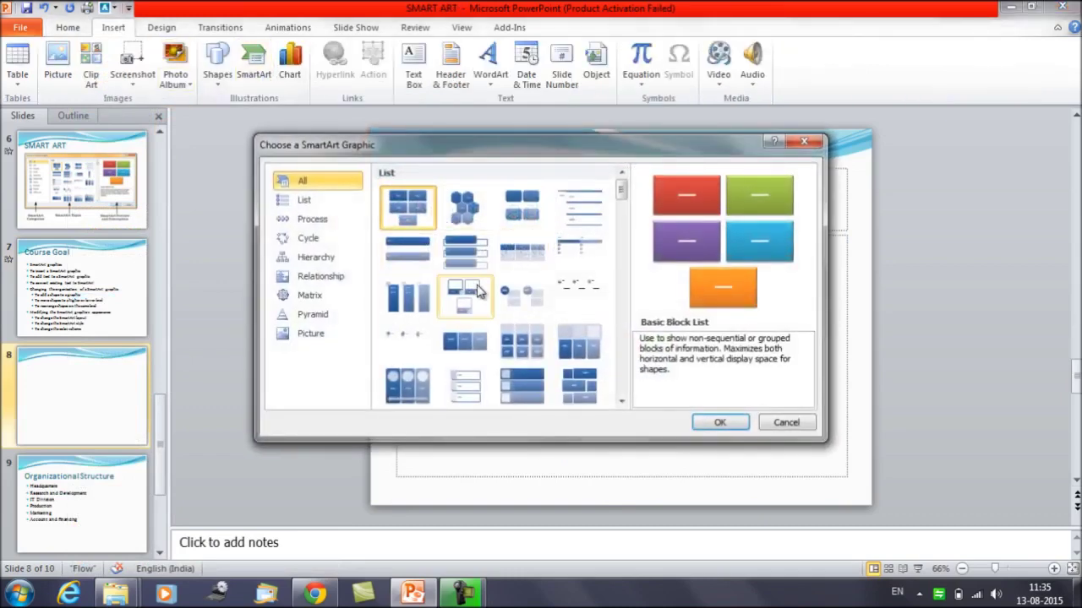
click(513, 207)
double_click(512, 207)
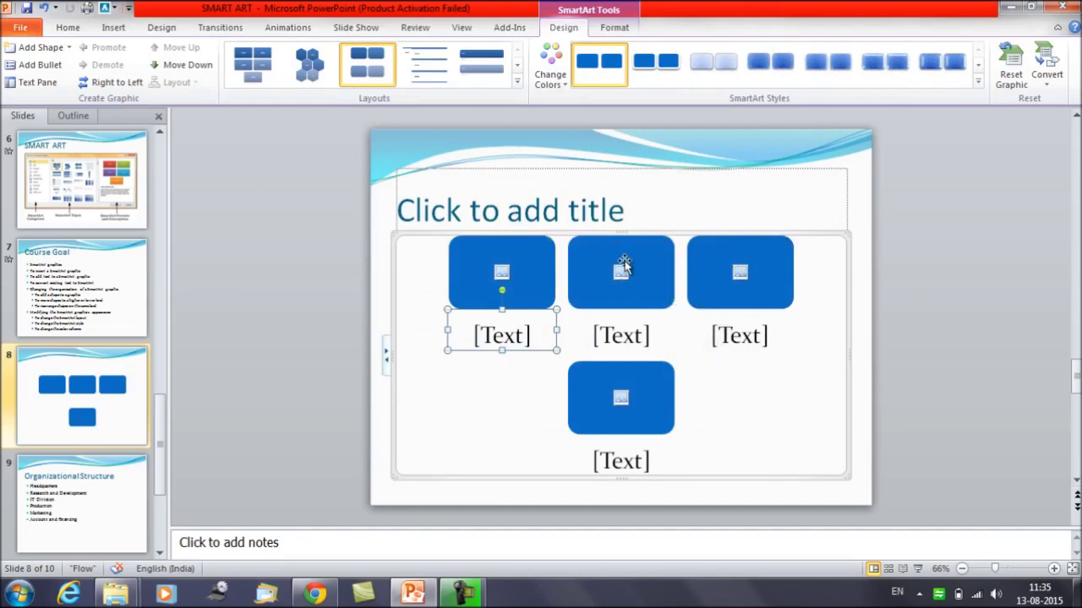
click(504, 340)
Caption the first picture box HR
click(639, 336)
click(740, 337)
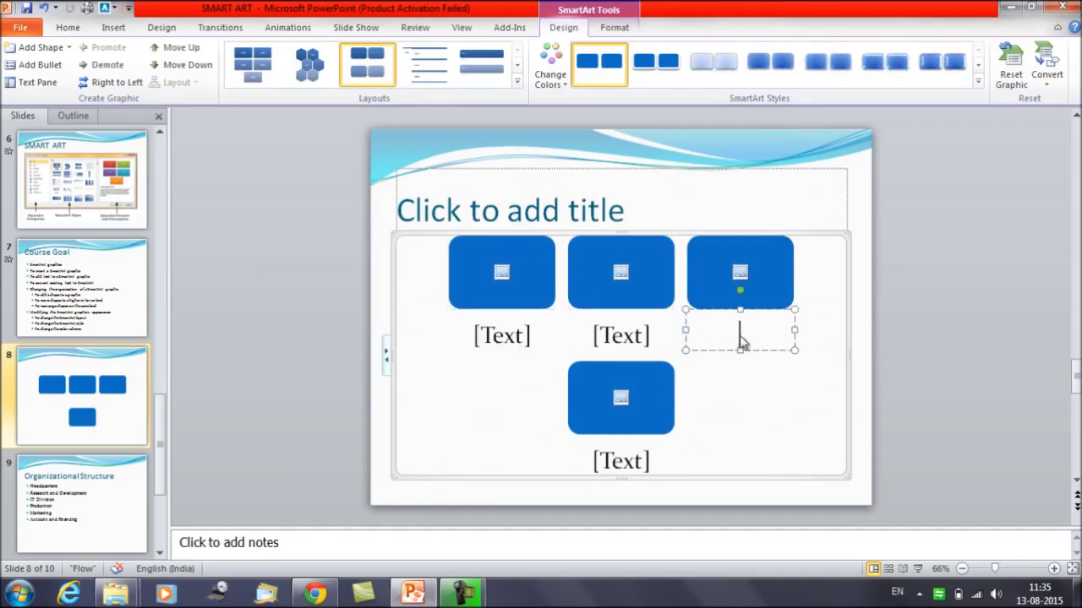
click(500, 344)
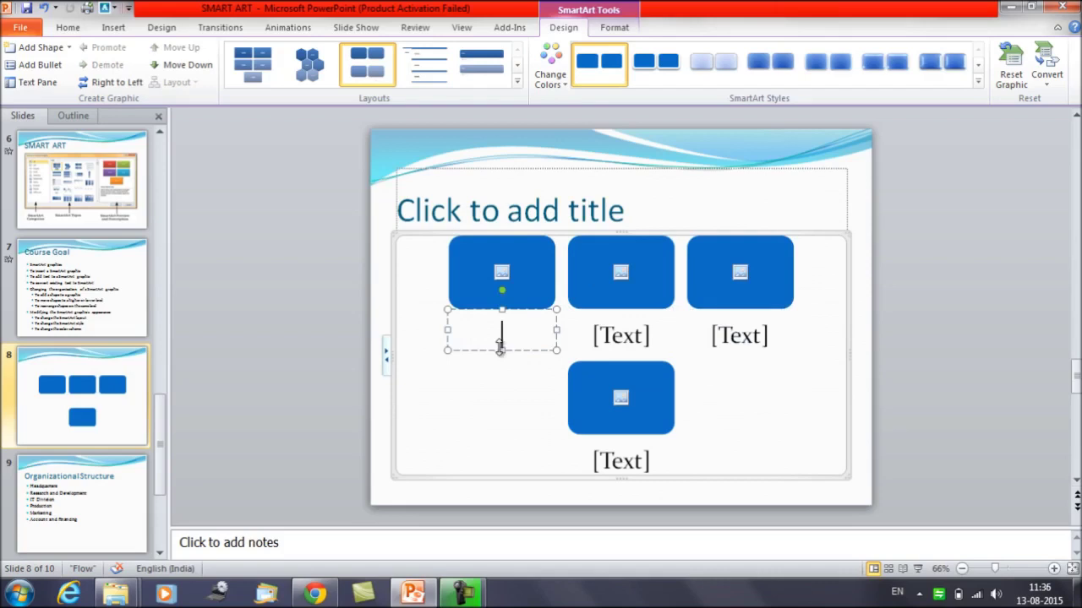
text(hr)
key(BackSpace)
key(BackSpace)
text(hr)
key(BackSpace)
key(BackSpace)
text(HR)
Remove the fourth shape, leaving three picture boxes
click(622, 272)
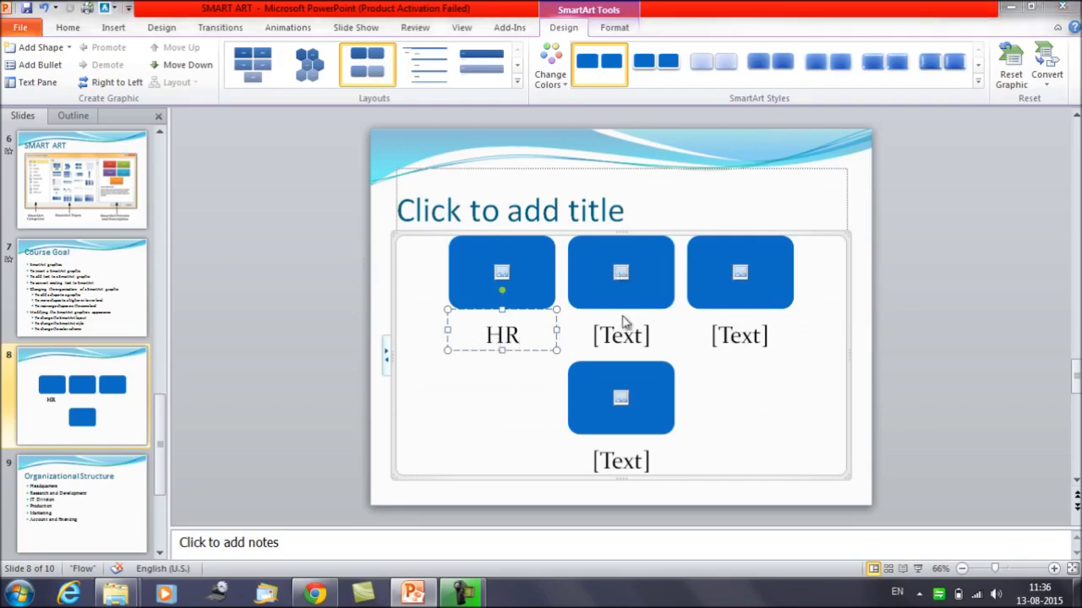
click(499, 354)
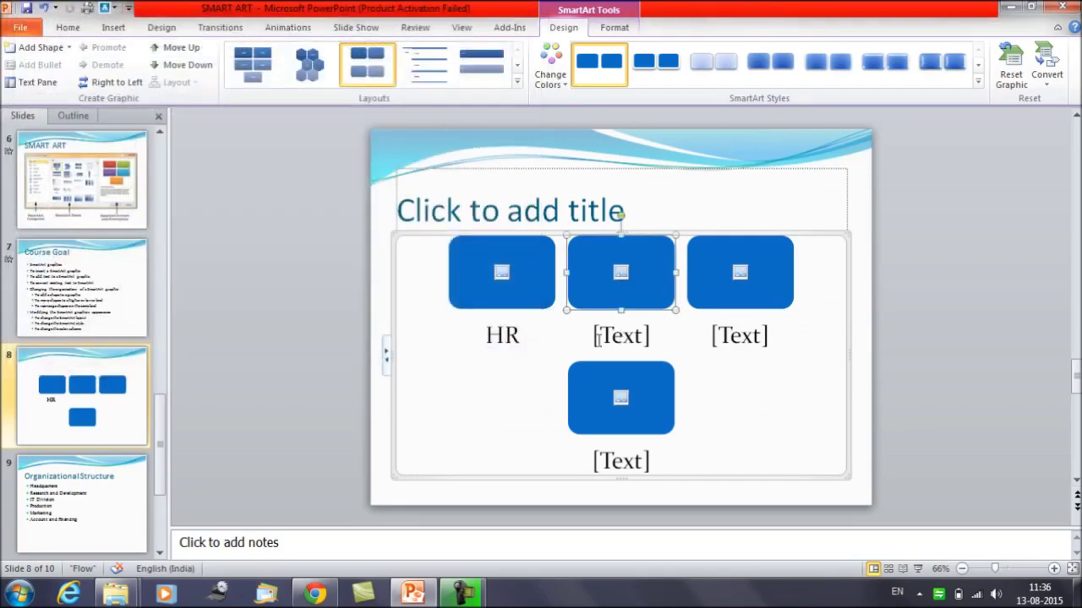
click(629, 336)
key(Delete)
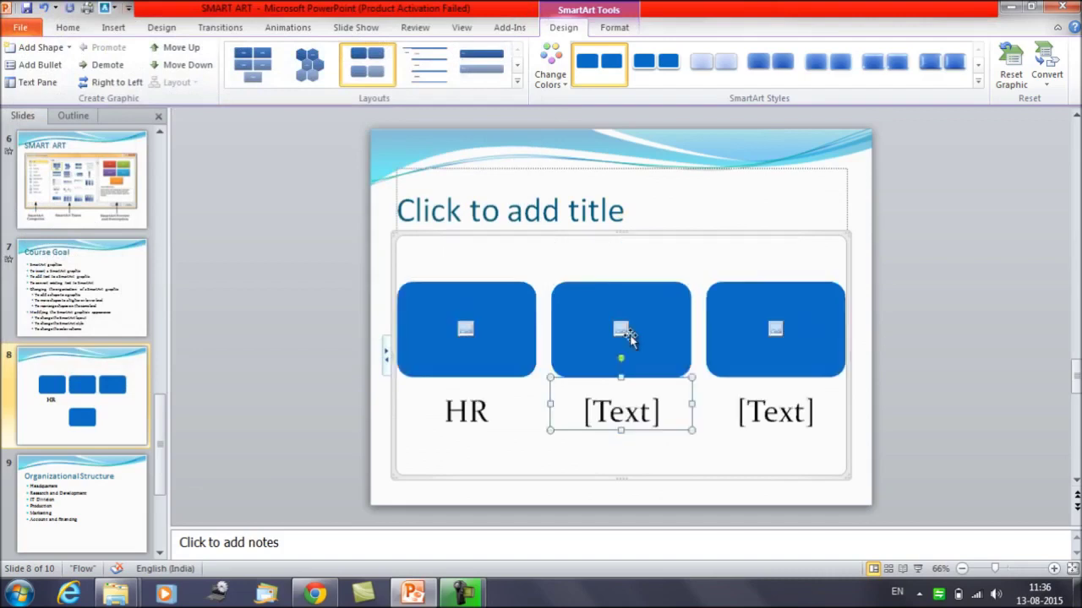
Caption the second and third boxes Finance and Marketing, then deselect the graphic
click(663, 411)
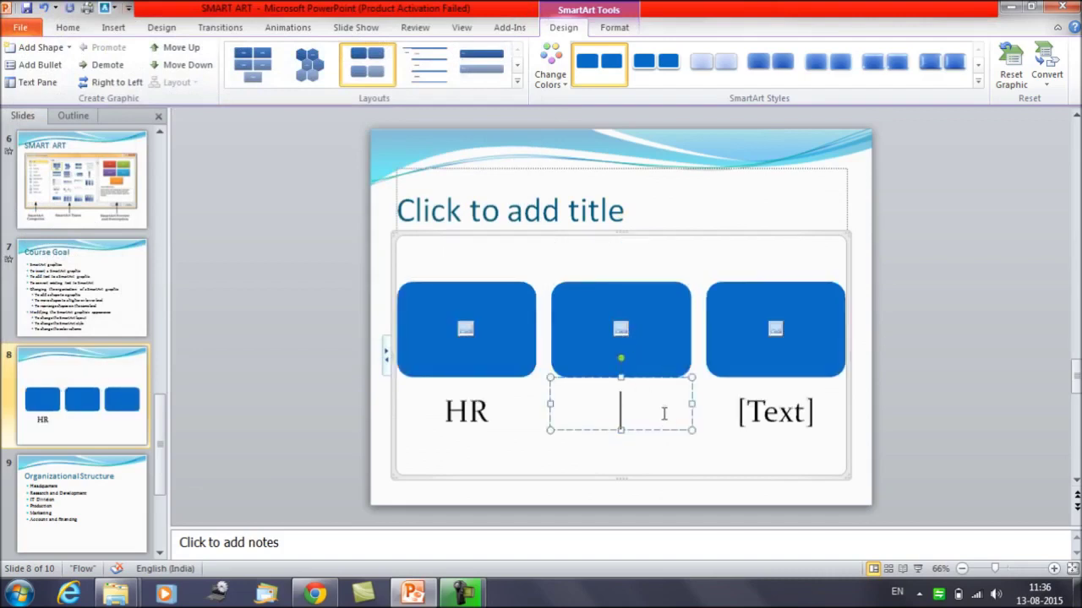
text(Finance)
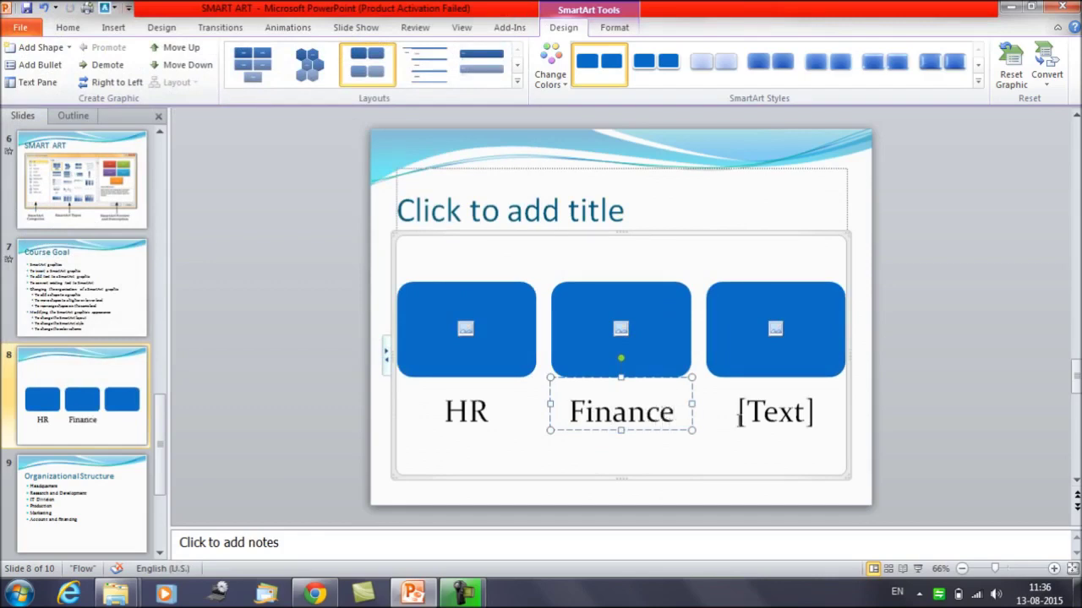
click(773, 419)
text(M)
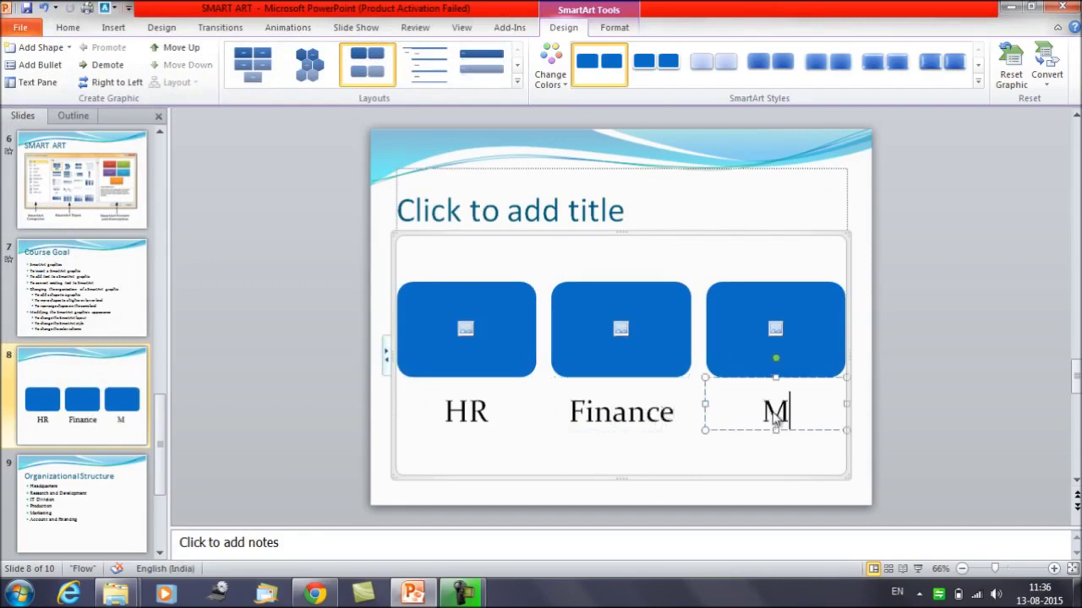
text(arketing)
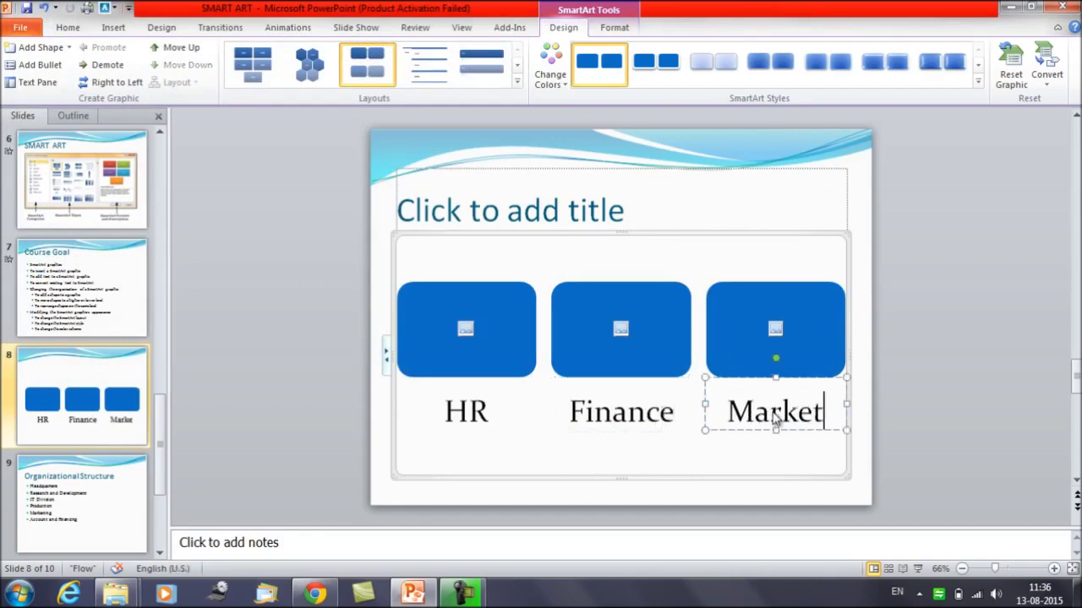
click(254, 481)
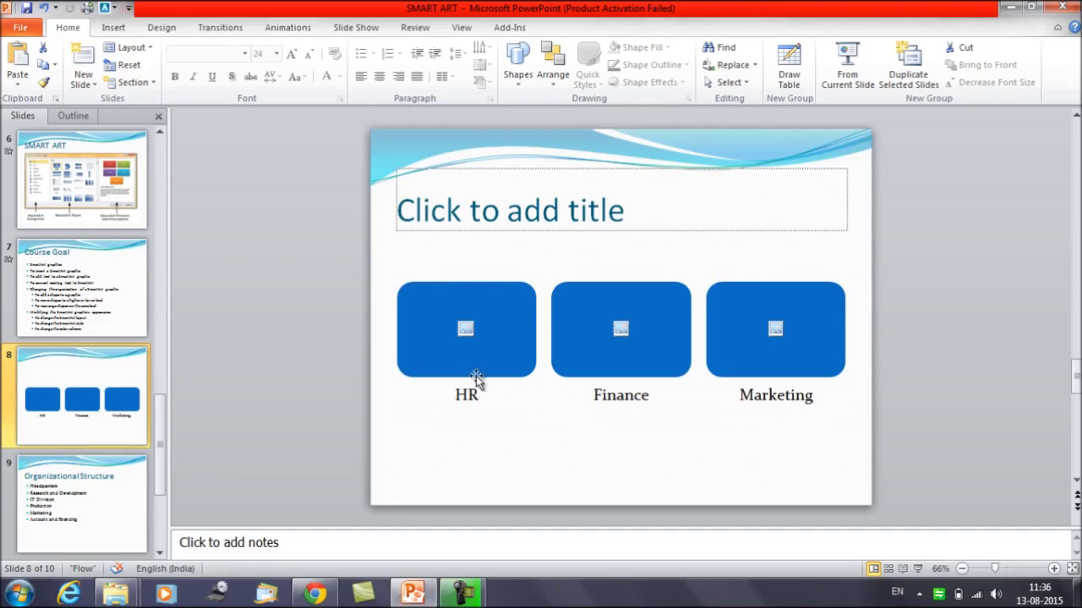
click(464, 329)
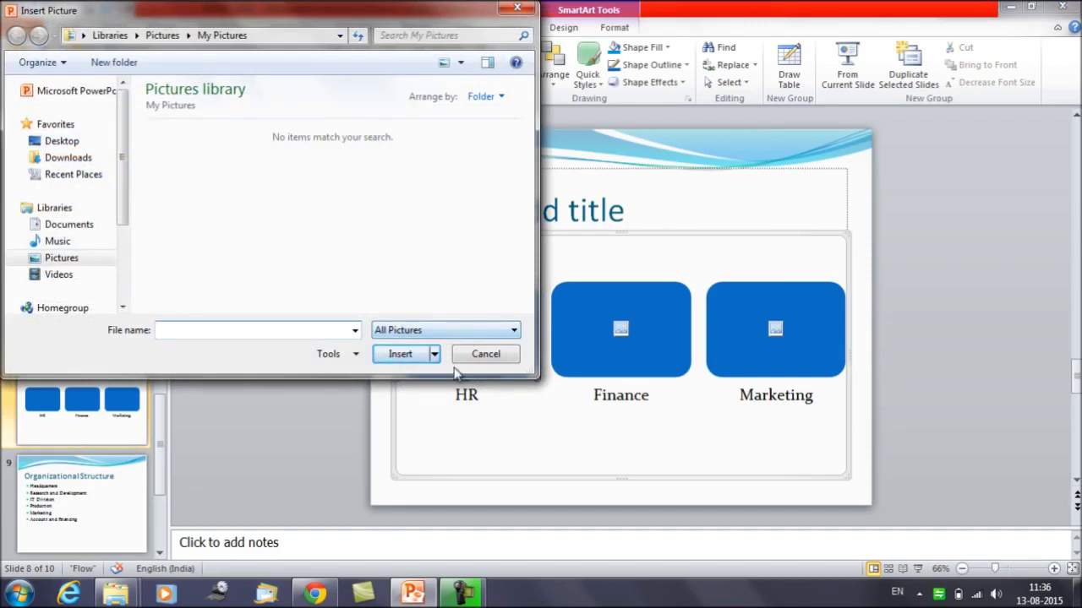
click(471, 354)
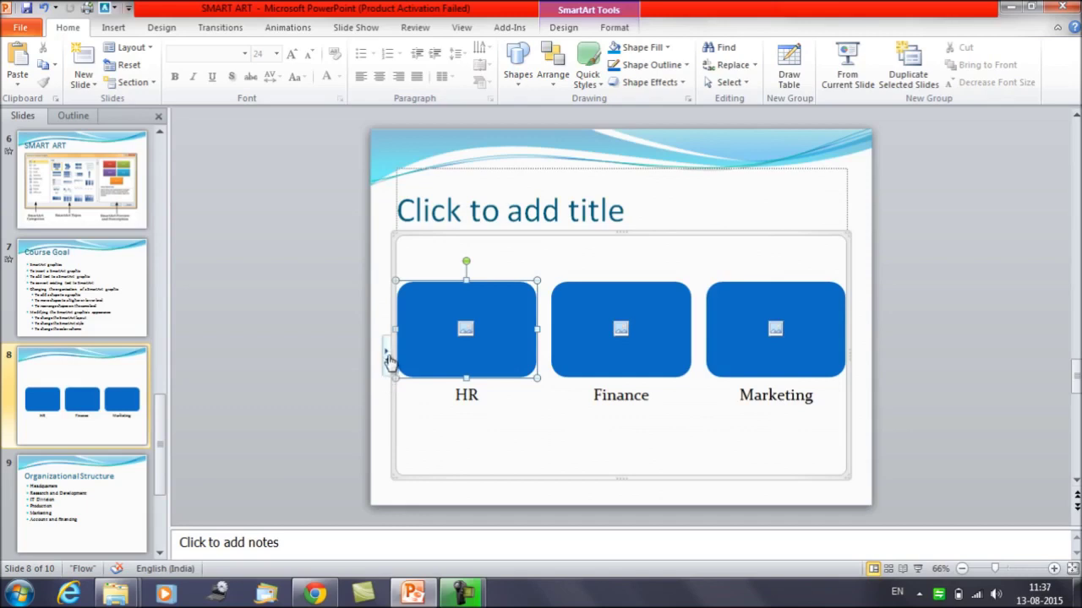
click(387, 353)
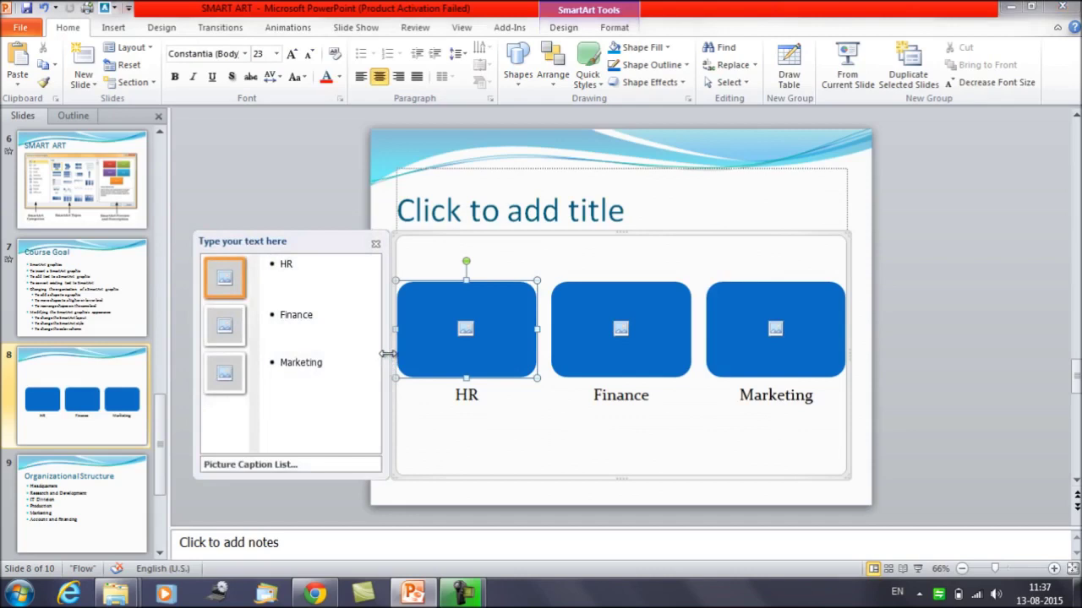
click(468, 395)
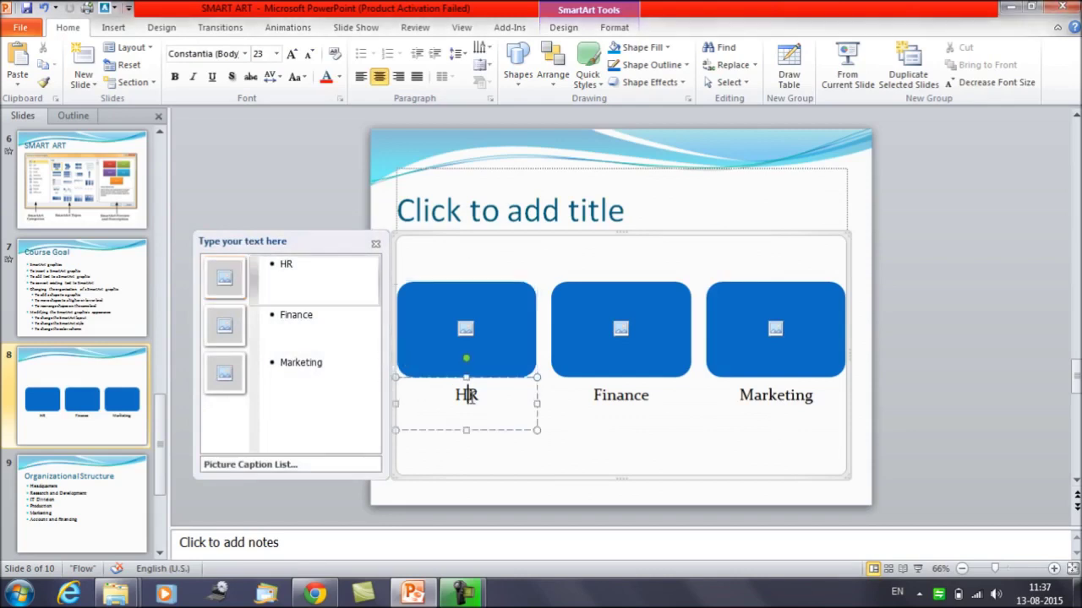
click(632, 396)
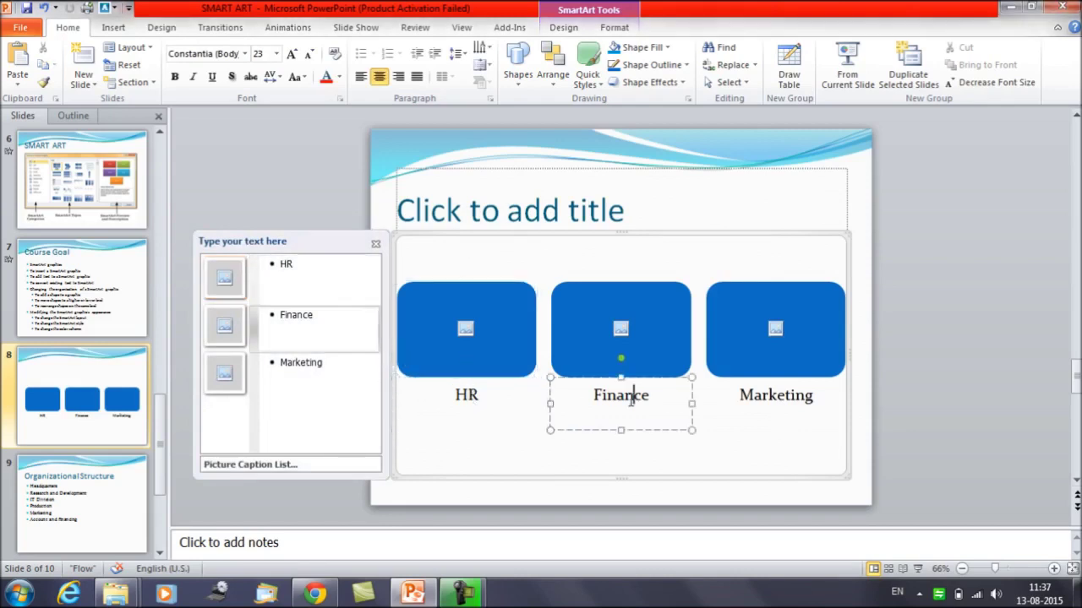
click(768, 397)
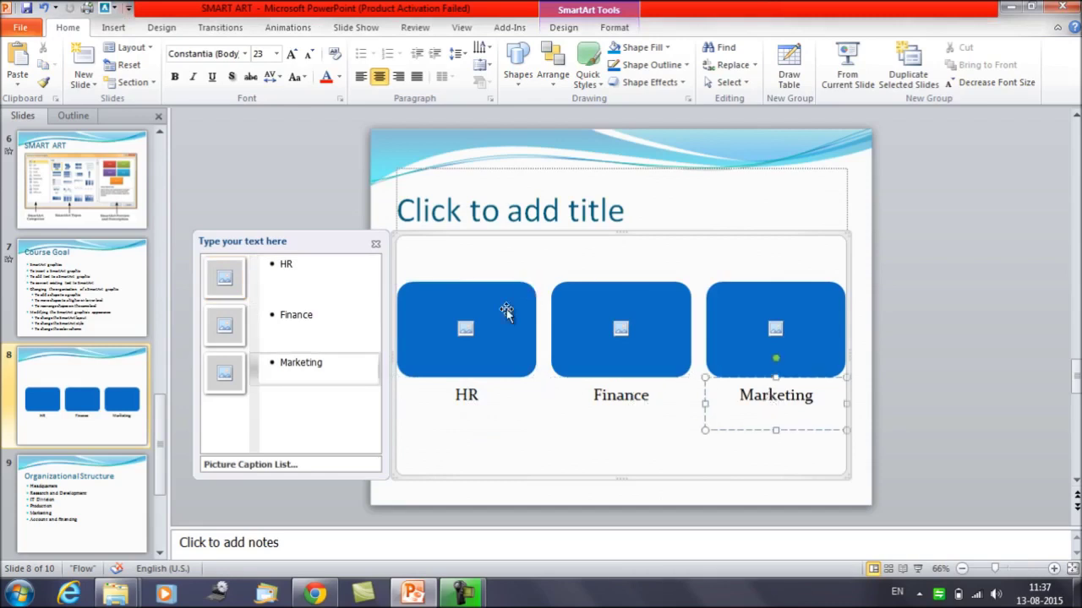
click(374, 240)
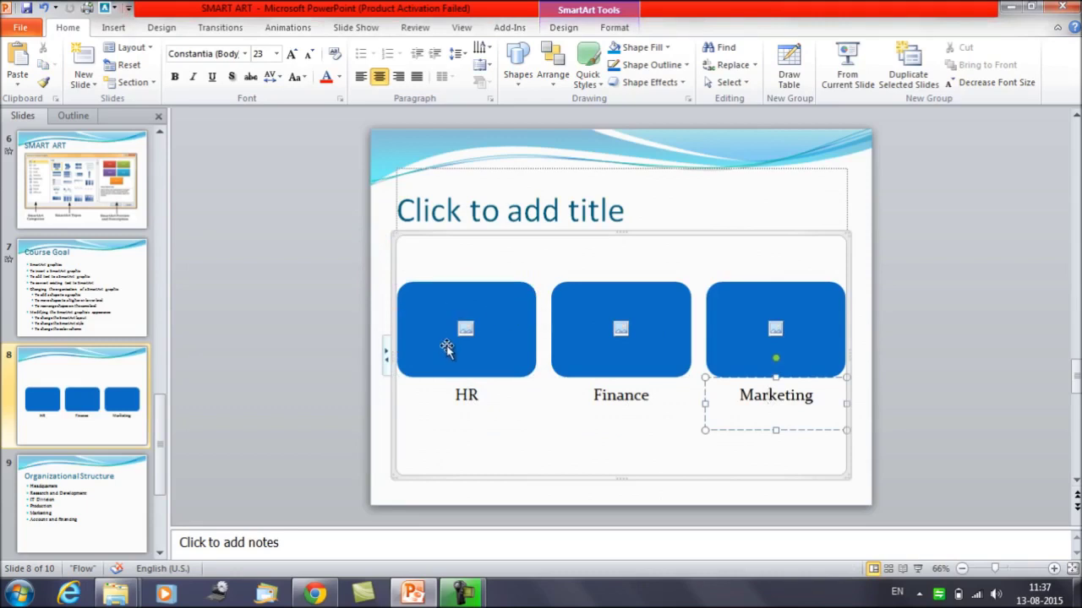
click(386, 355)
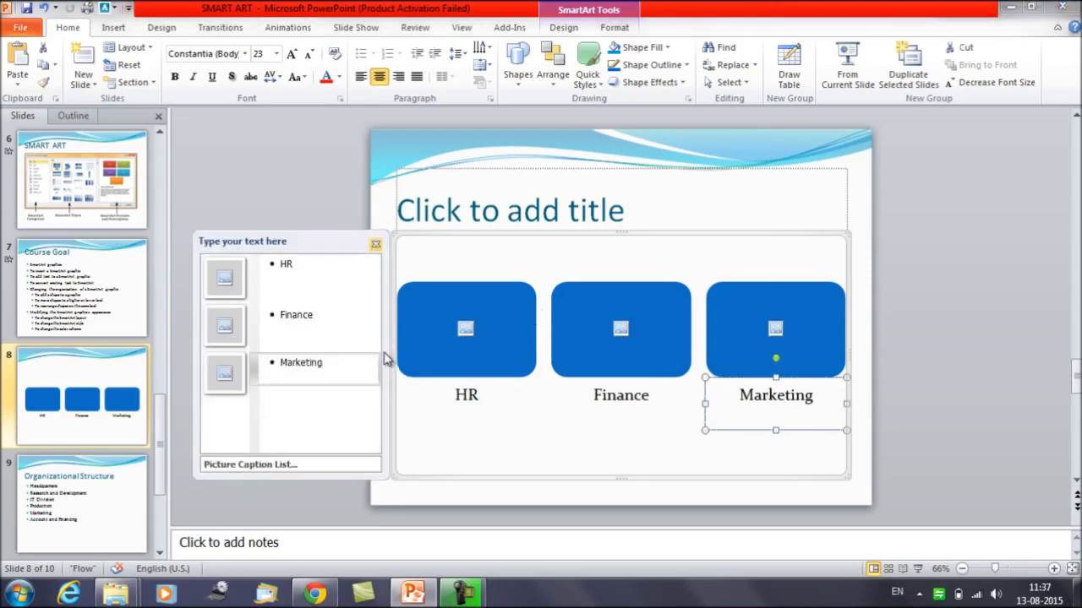
click(298, 259)
click(312, 314)
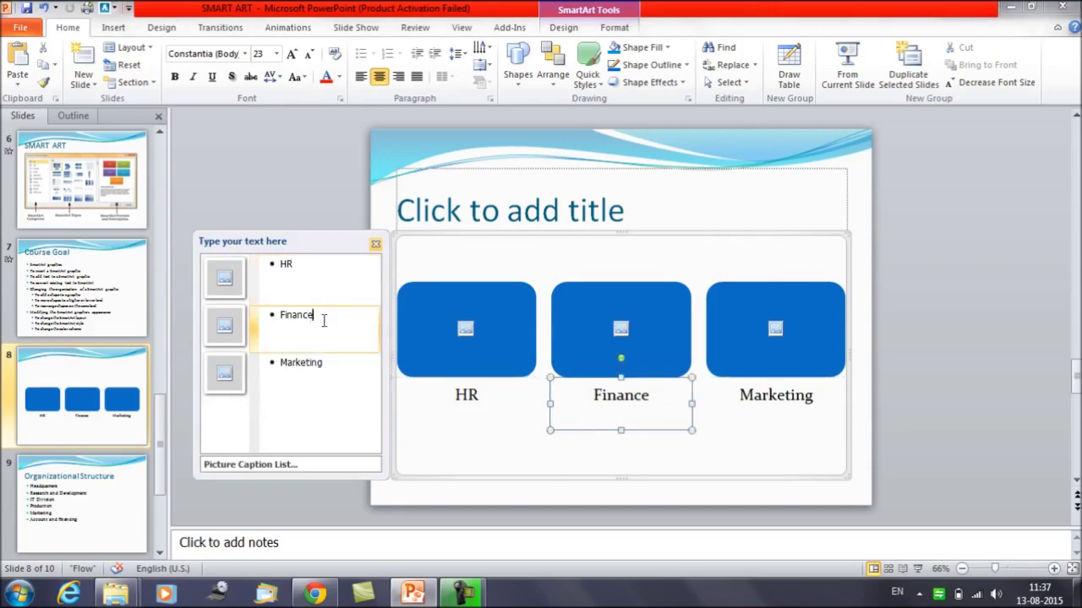
click(339, 364)
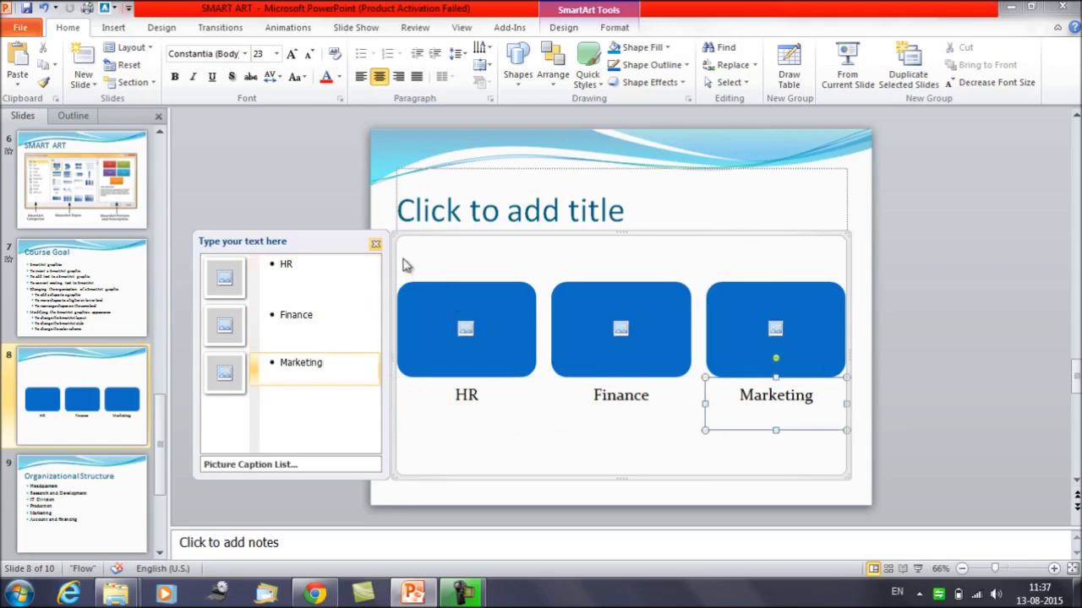
click(376, 245)
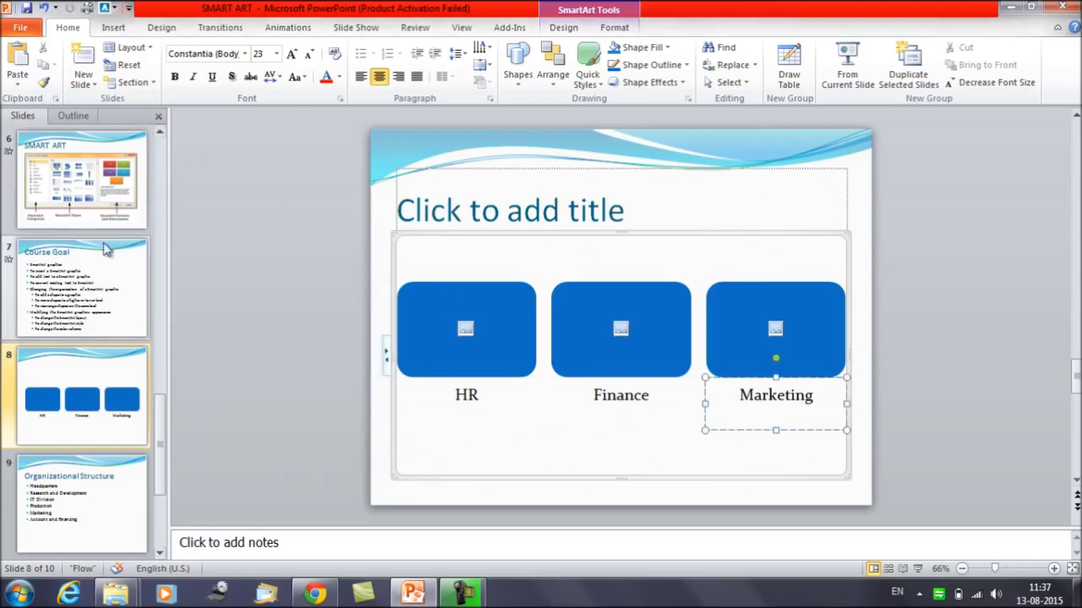
Visit slide 7 and place the caret in the Course Goal bullet list
click(97, 284)
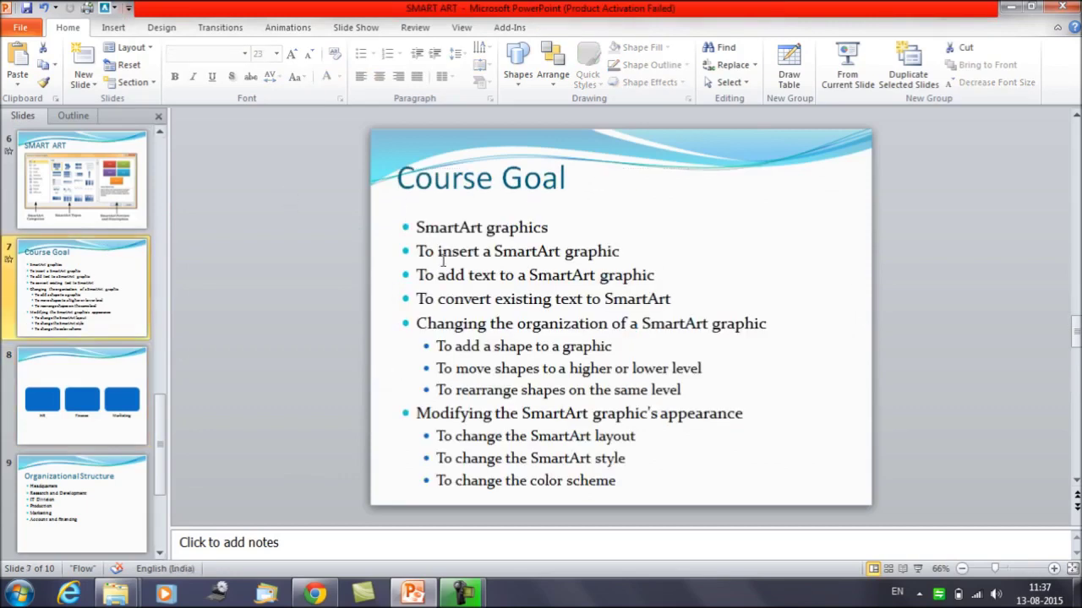
click(621, 252)
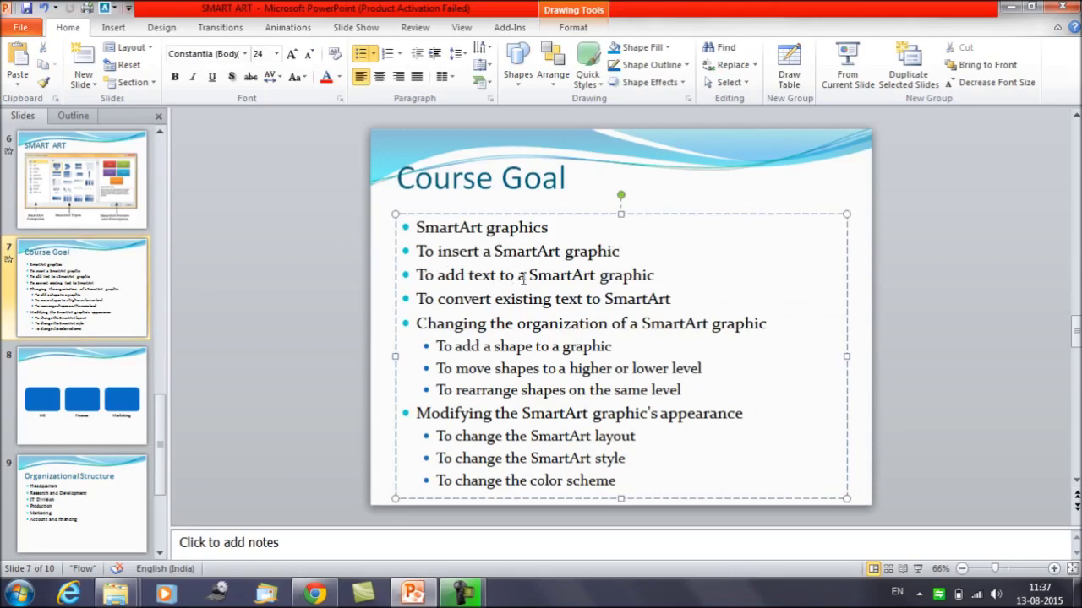
click(668, 274)
Return to slide 8, select the whole picture caption SmartArt and delete it
click(58, 399)
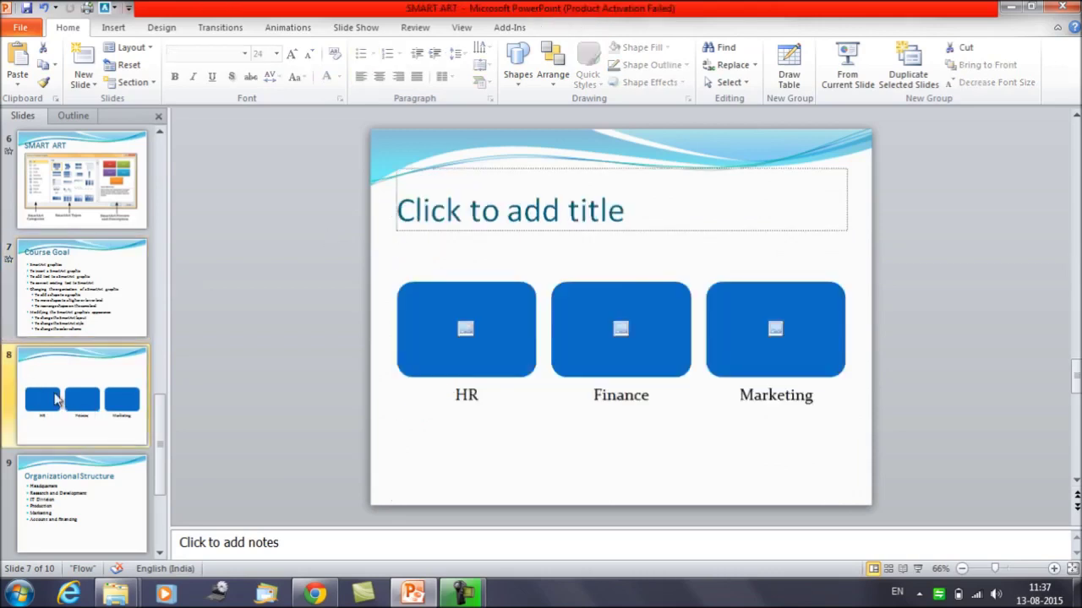
click(518, 323)
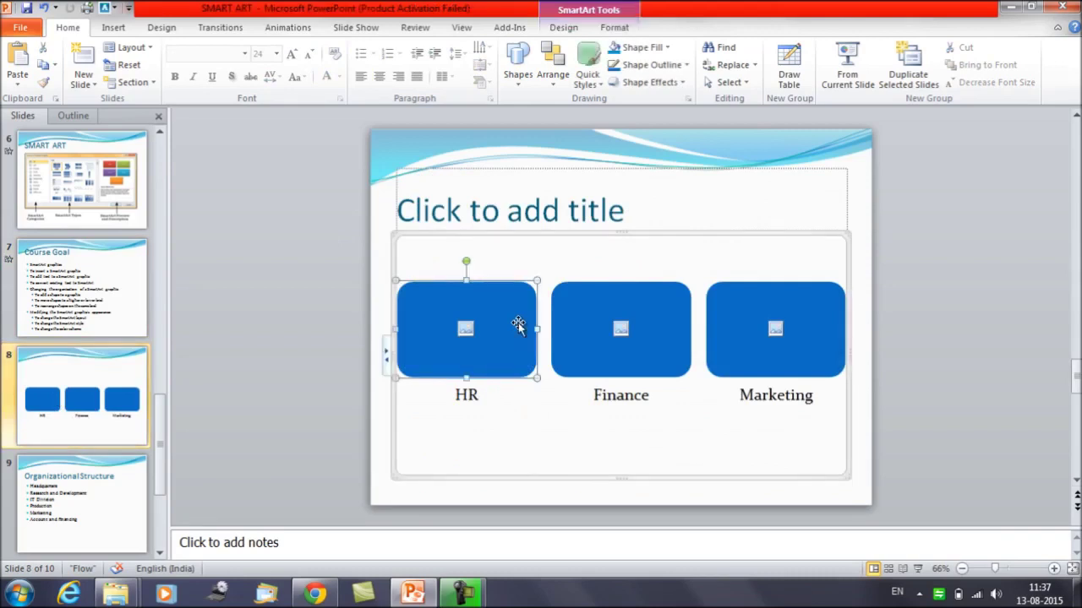
click(690, 242)
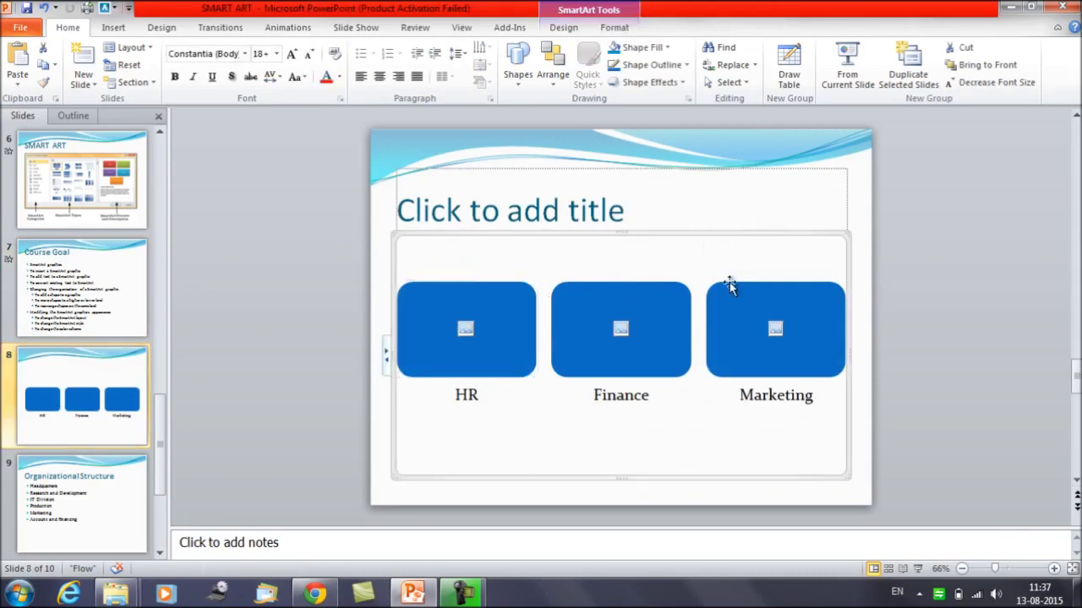
click(740, 309)
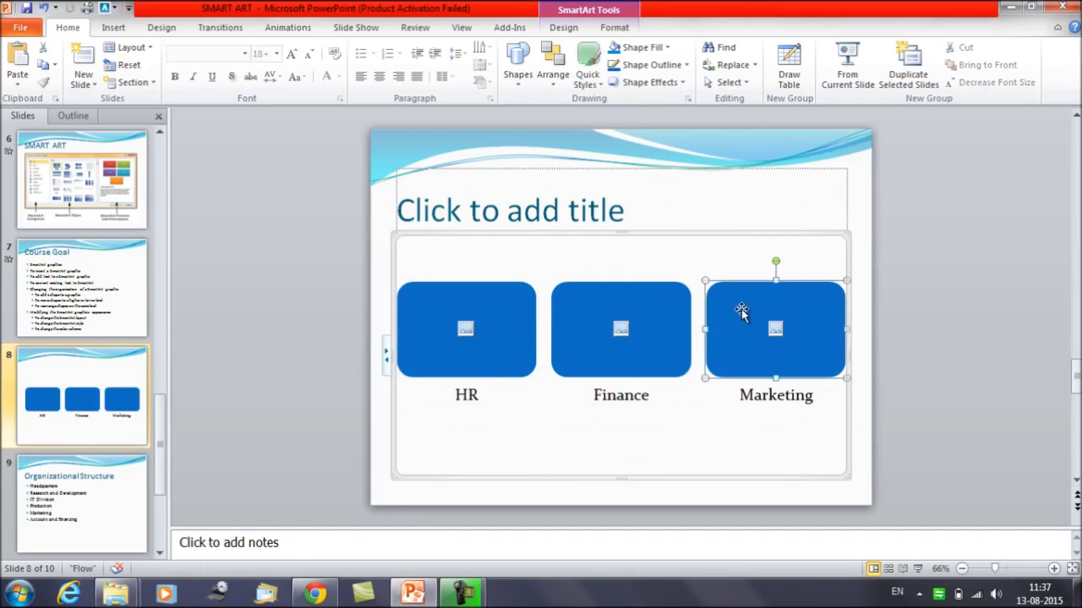
click(839, 243)
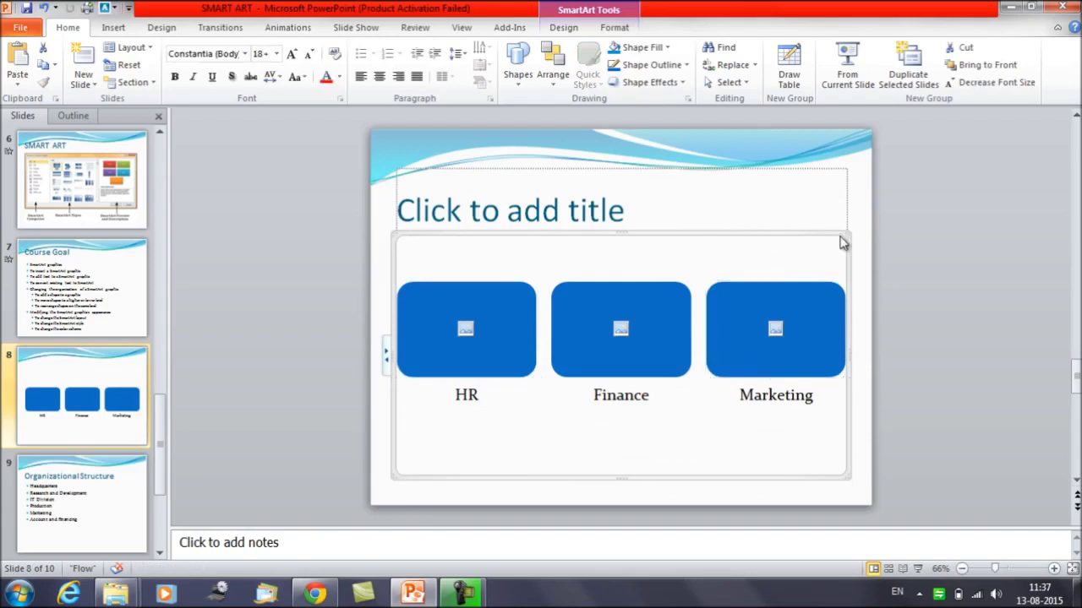
key(Delete)
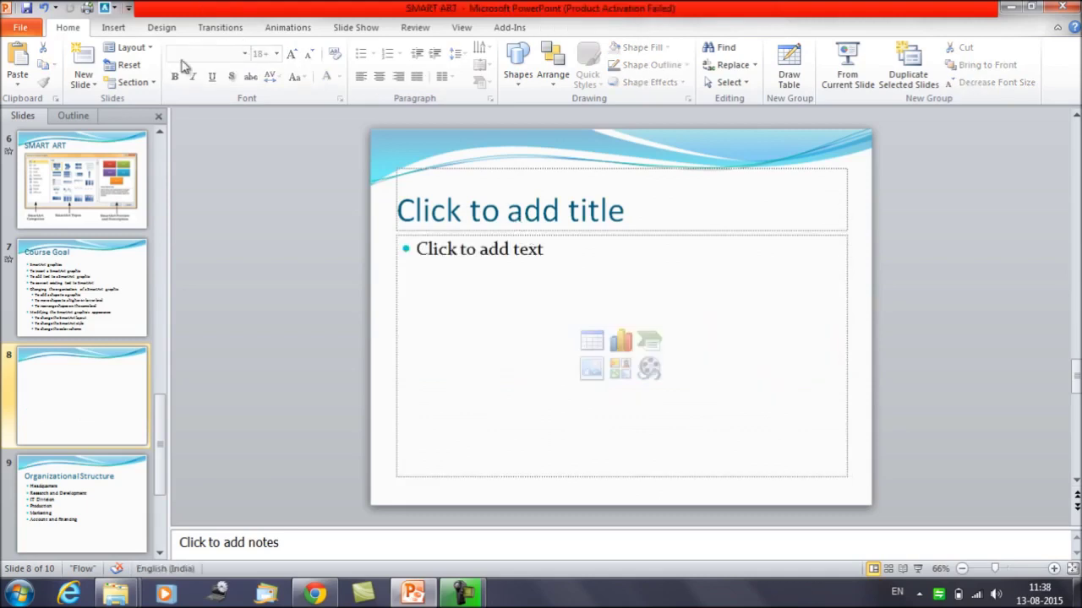
Insert the Hierarchy layout from the SmartArt chooser's Hierarchy category onto slide 8
click(163, 30)
click(113, 28)
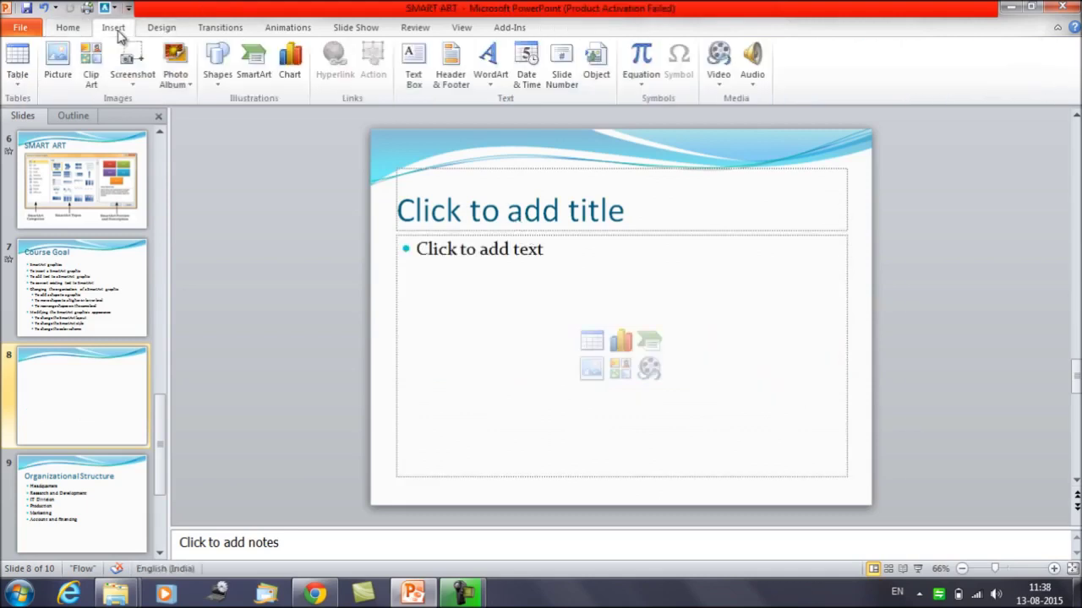
click(253, 68)
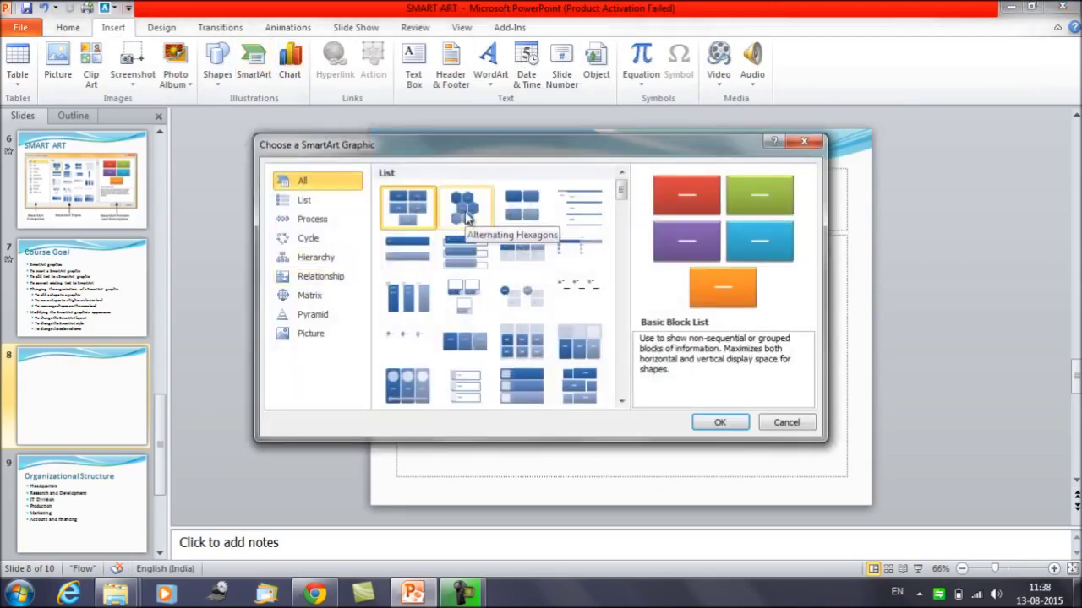
scroll(465, 217, down, 1)
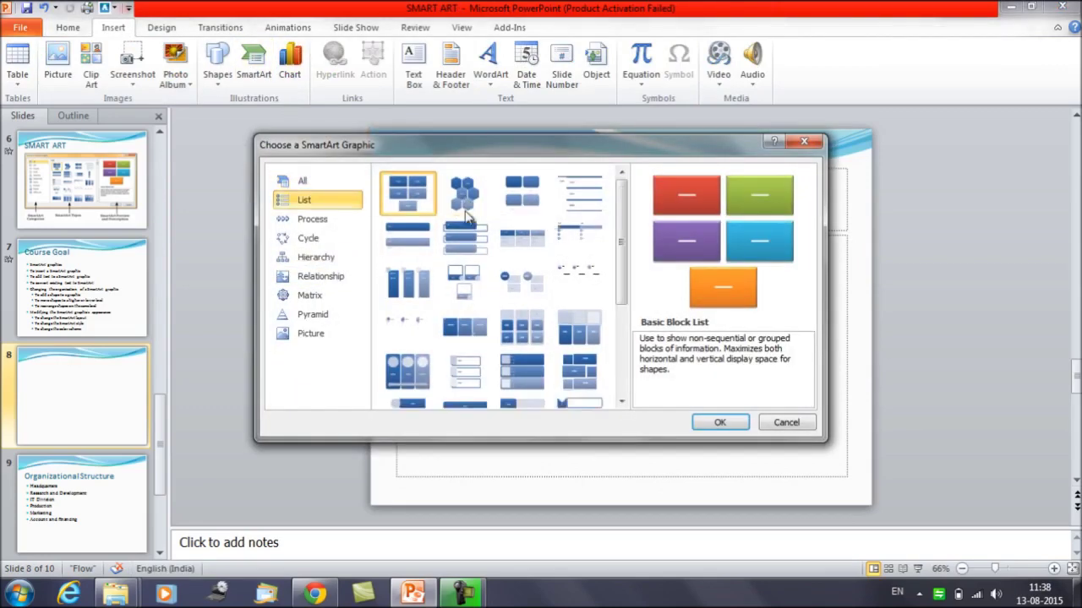
scroll(466, 217, down, 3)
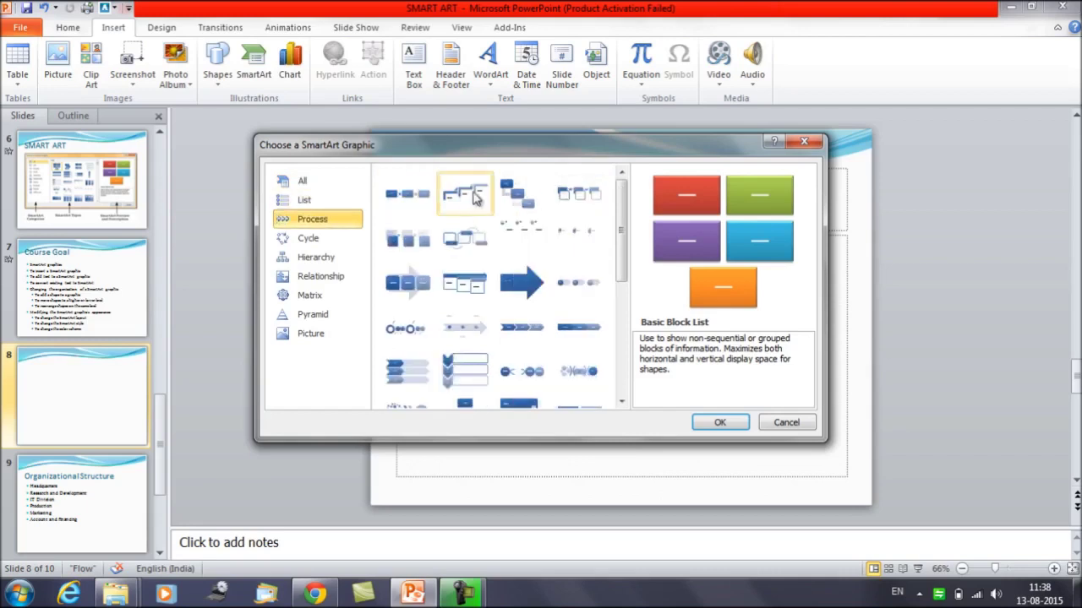
click(310, 259)
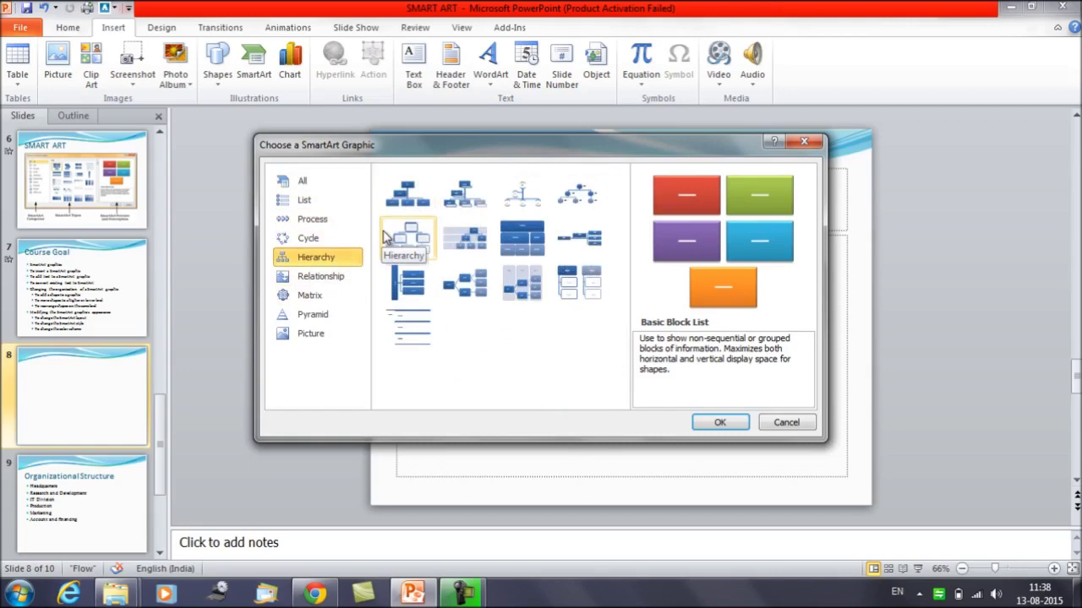
click(426, 241)
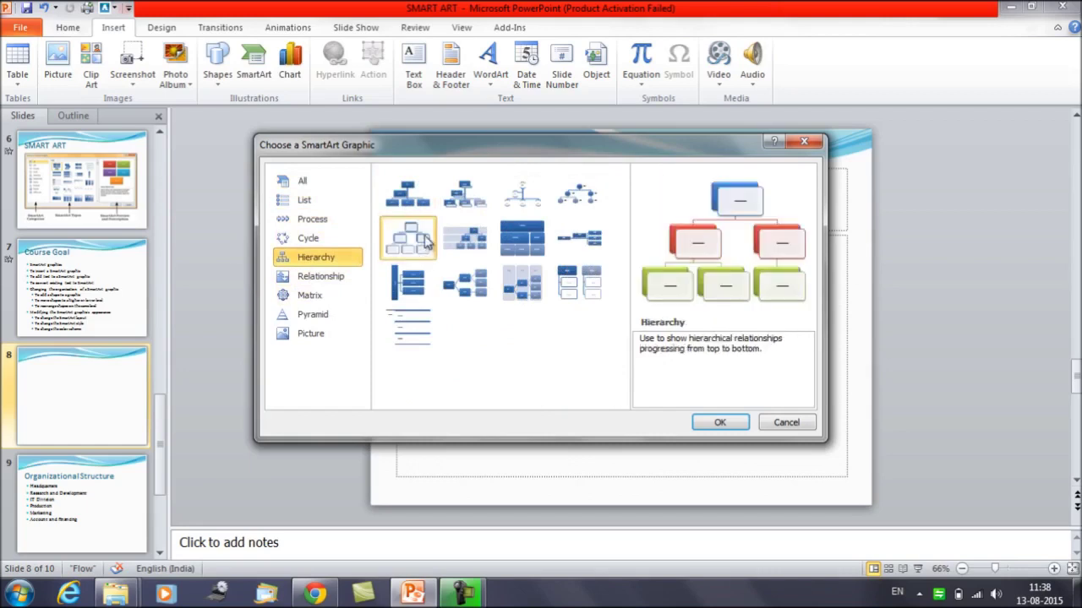
click(721, 423)
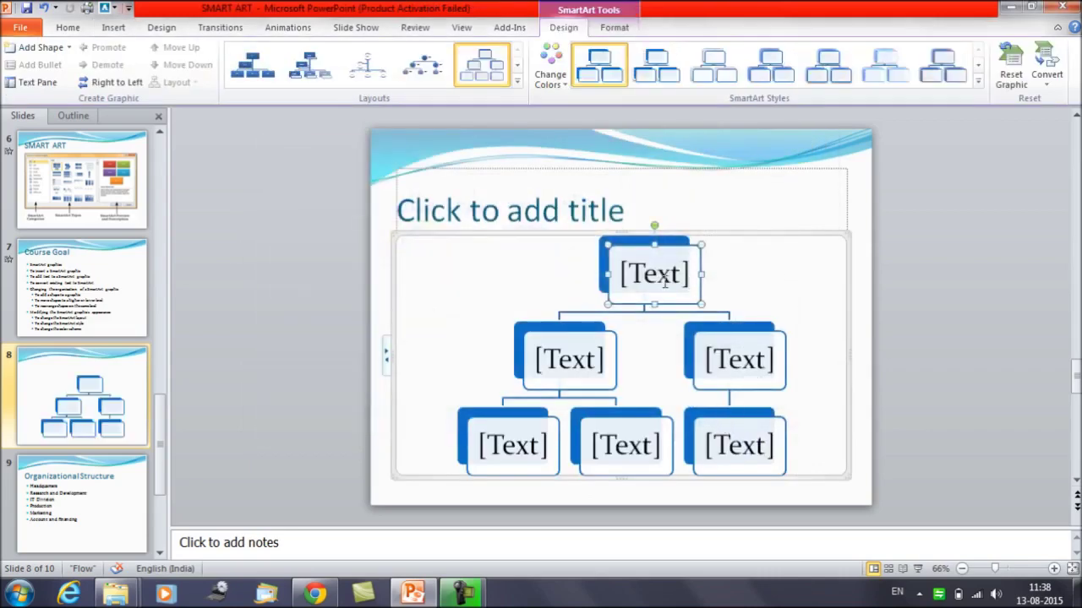
Open the hierarchy's Text Pane outline and put the caret in the top entry
click(663, 283)
click(561, 362)
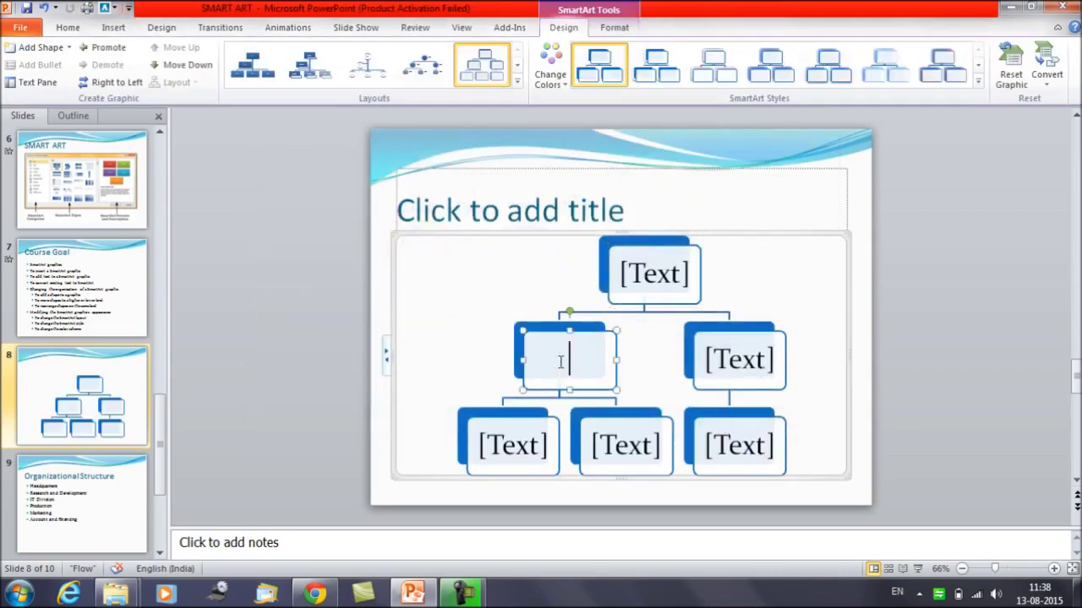
click(736, 348)
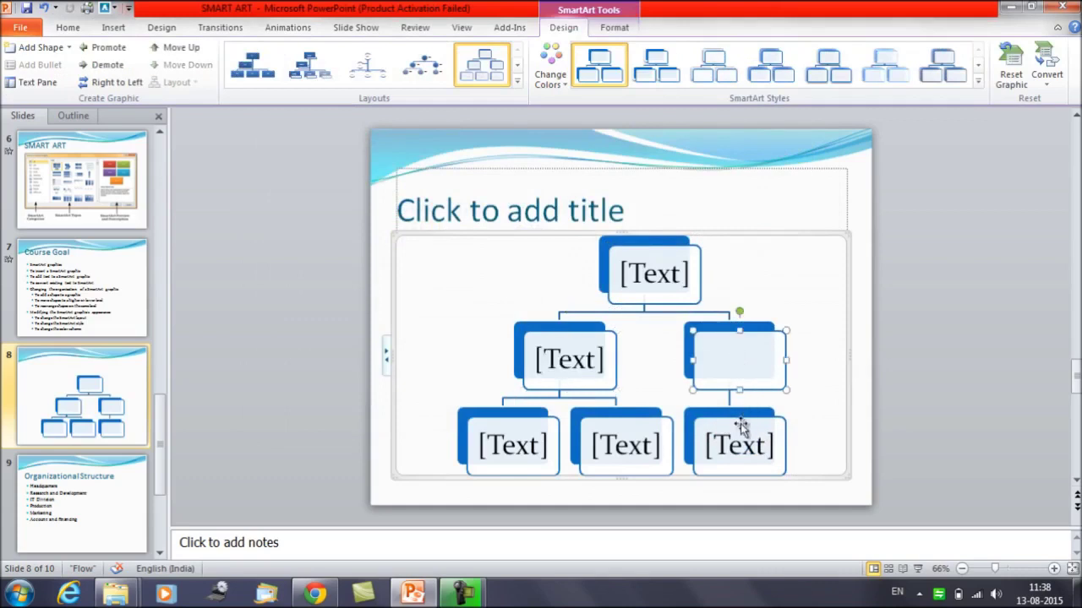
click(386, 356)
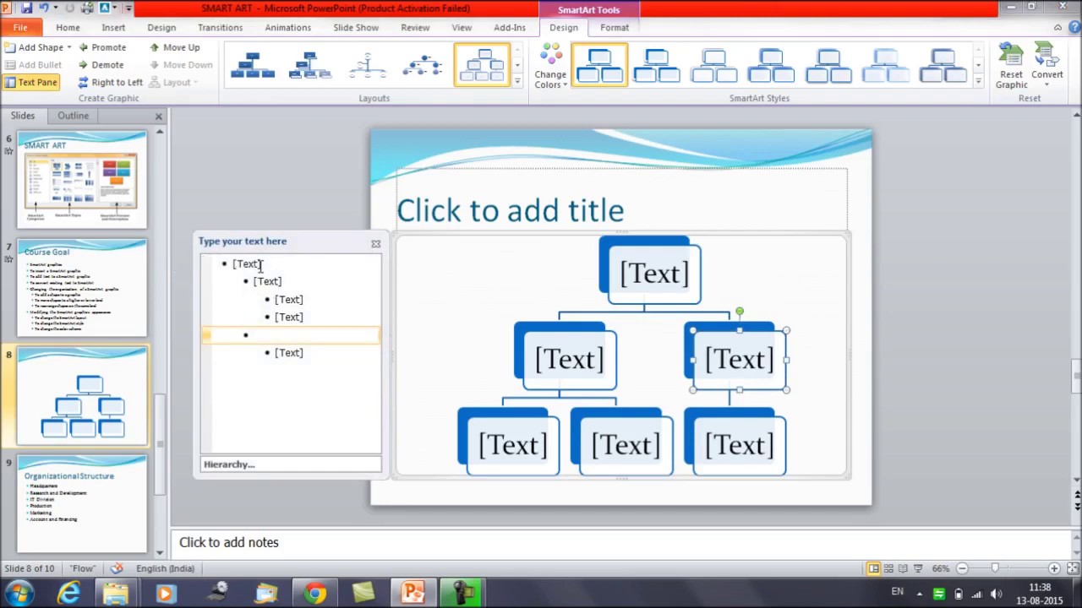
click(260, 265)
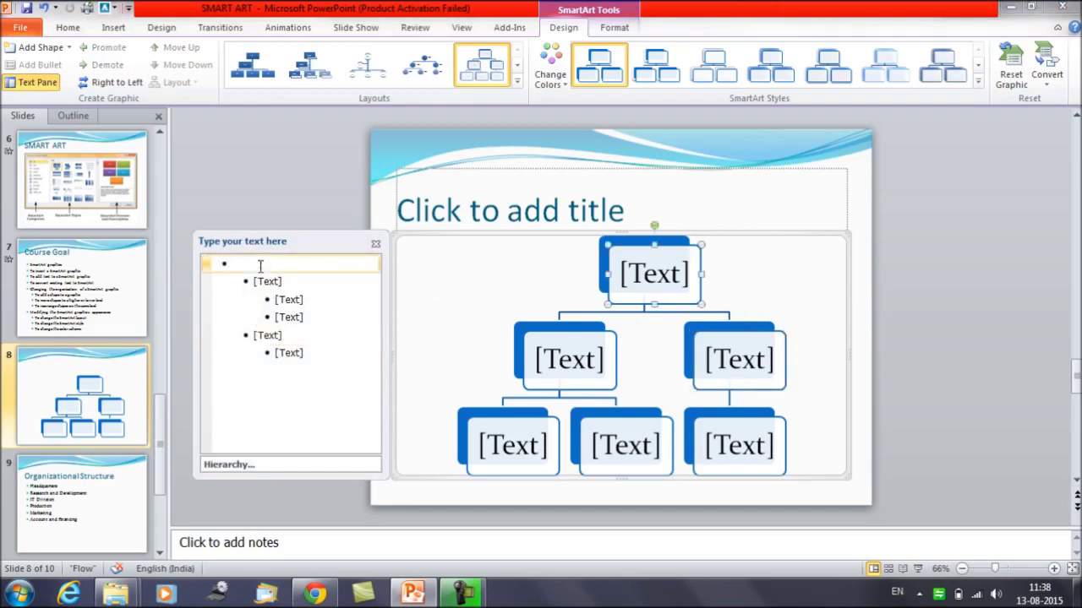
Label the top box Headquarters and the left second-level box Finance
text(Heas)
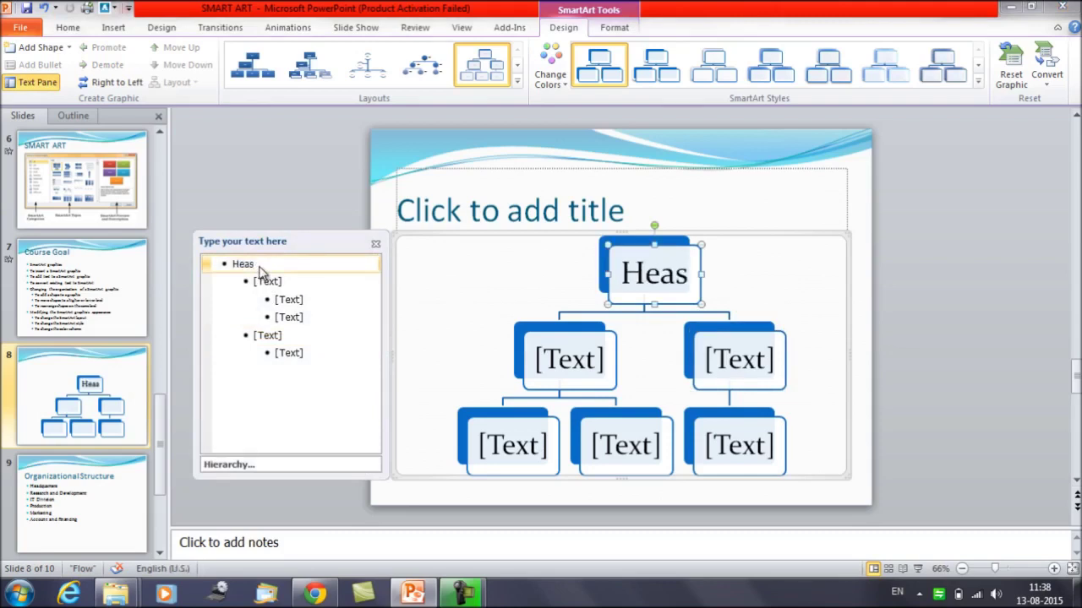
key(BackSpace)
text(dquarters)
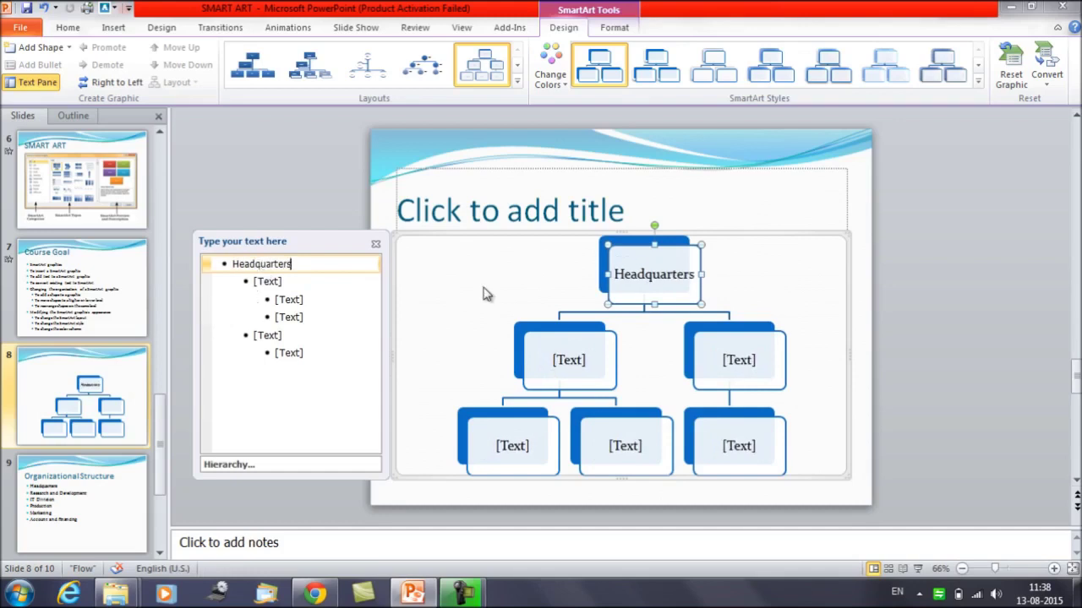
click(553, 352)
click(578, 358)
text(Fin)
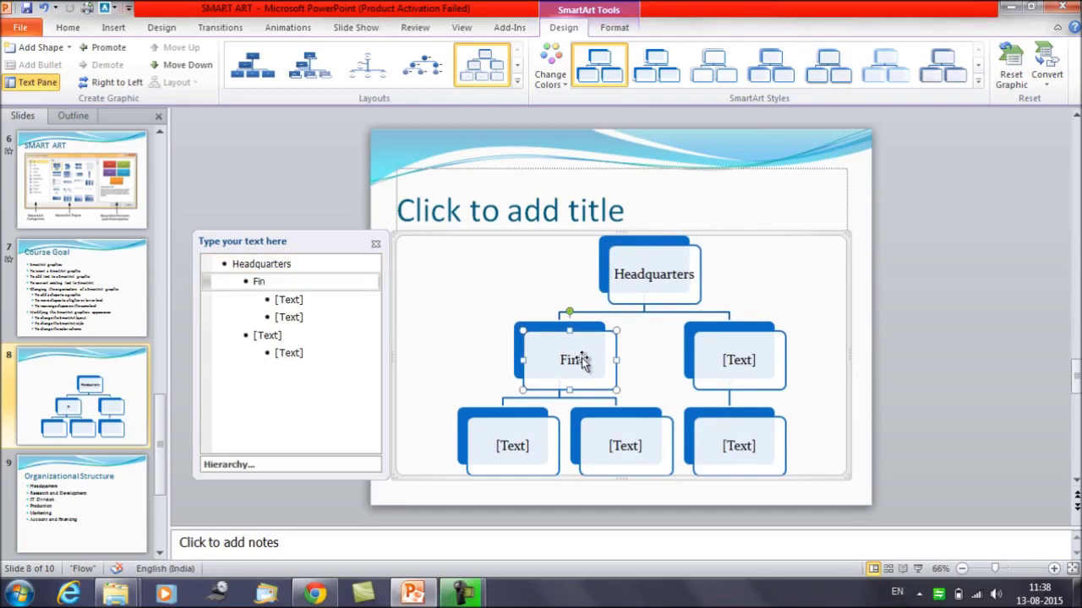
text(ance)
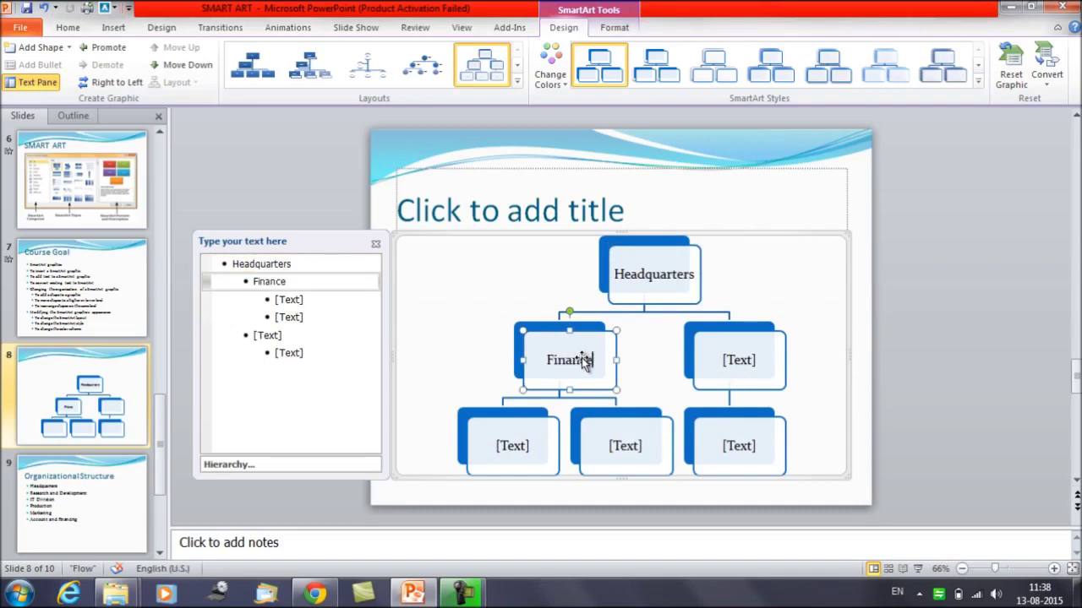
Enter F1 and F2 as the two boxes under Finance
click(761, 358)
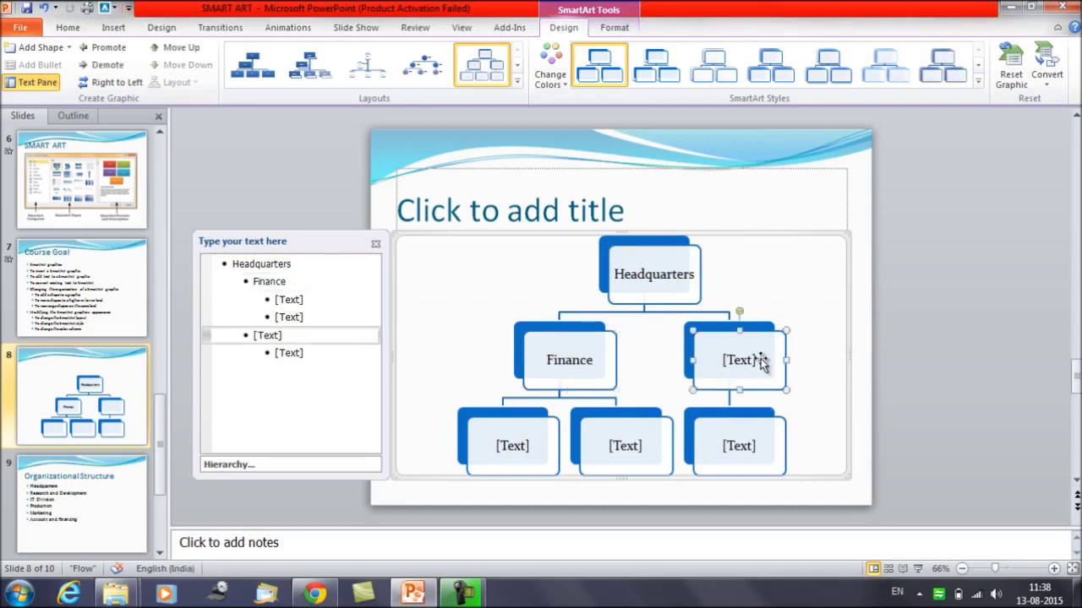
click(595, 361)
click(336, 283)
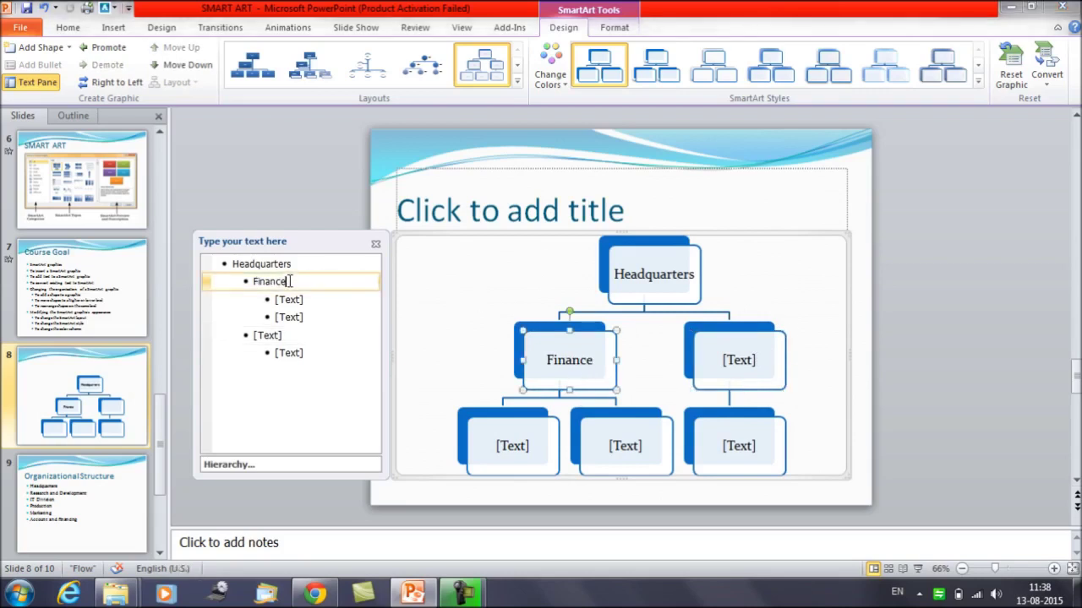
click(299, 299)
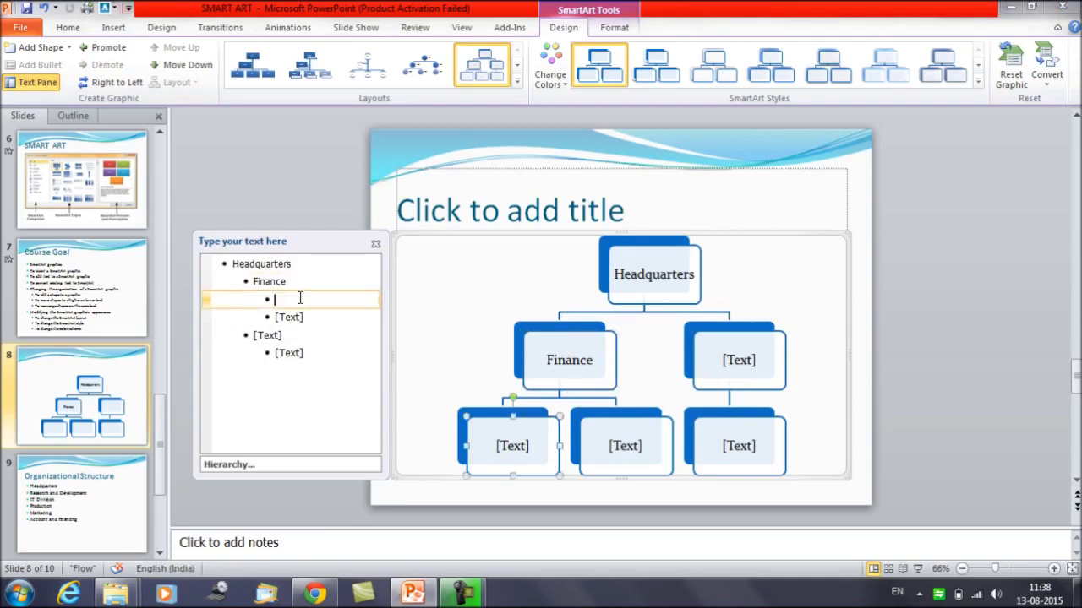
text(F1)
click(300, 317)
text(F2)
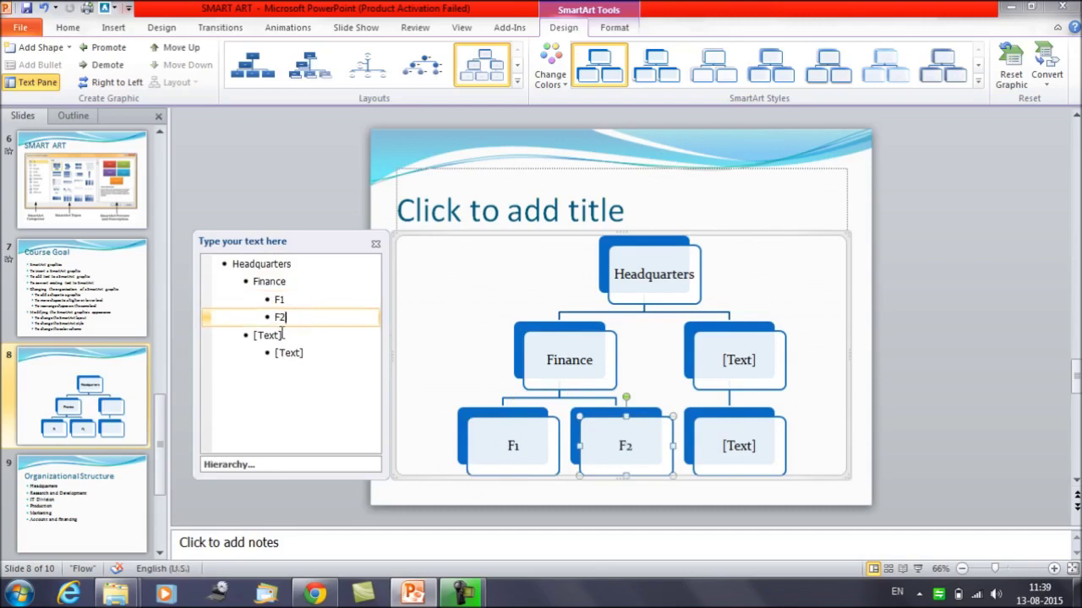
Label the right second-level box IT with Outsourced beneath it
click(282, 334)
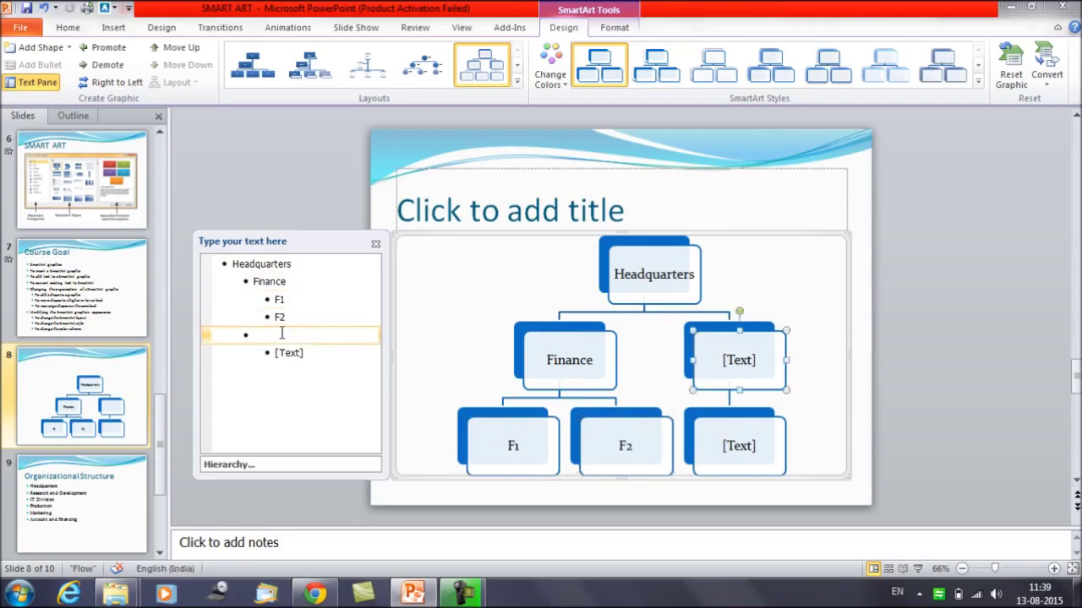
text(it)
key(BackSpace)
key(BackSpace)
text(IT)
click(301, 352)
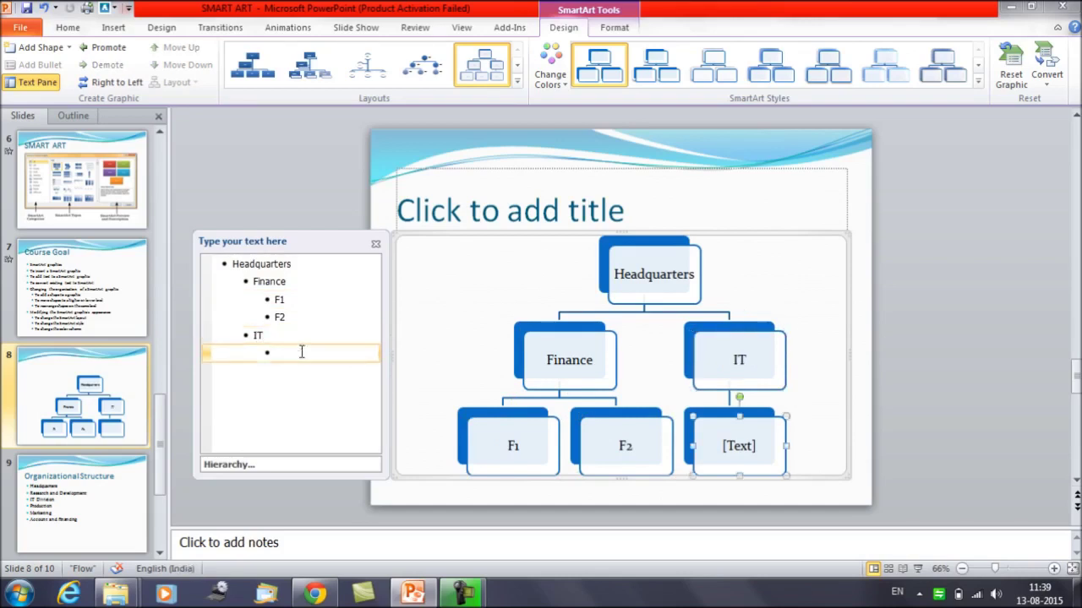
text(oUTSOURCED)
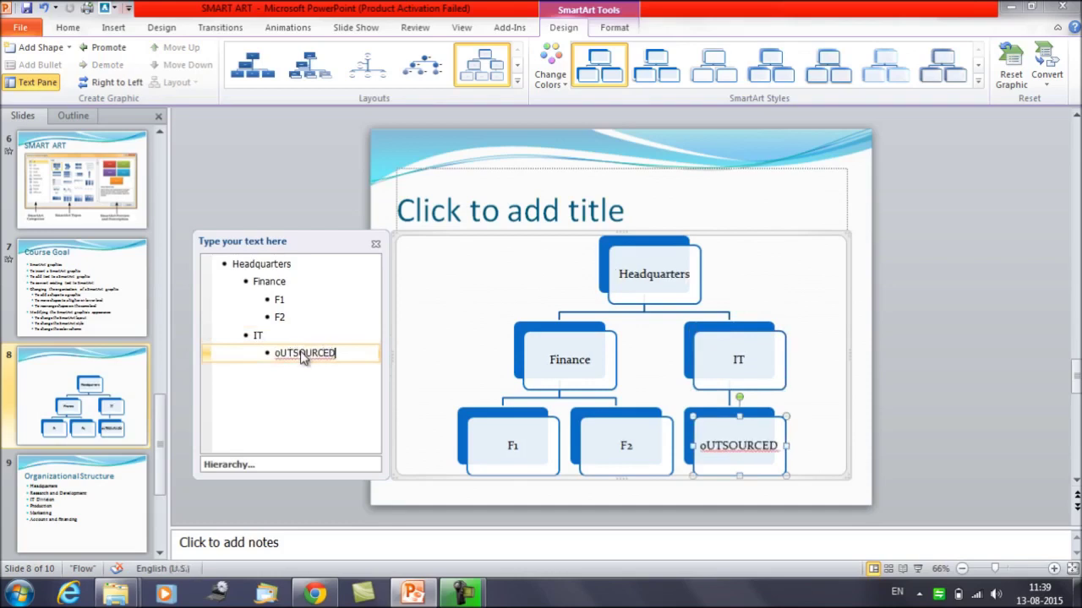
key(BackSpace)
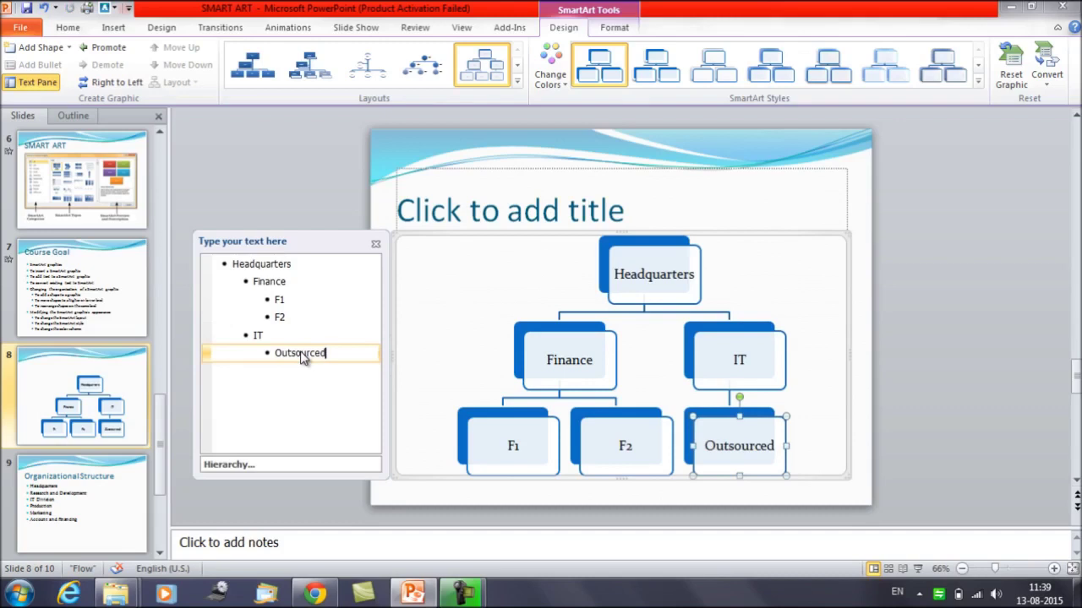
click(445, 297)
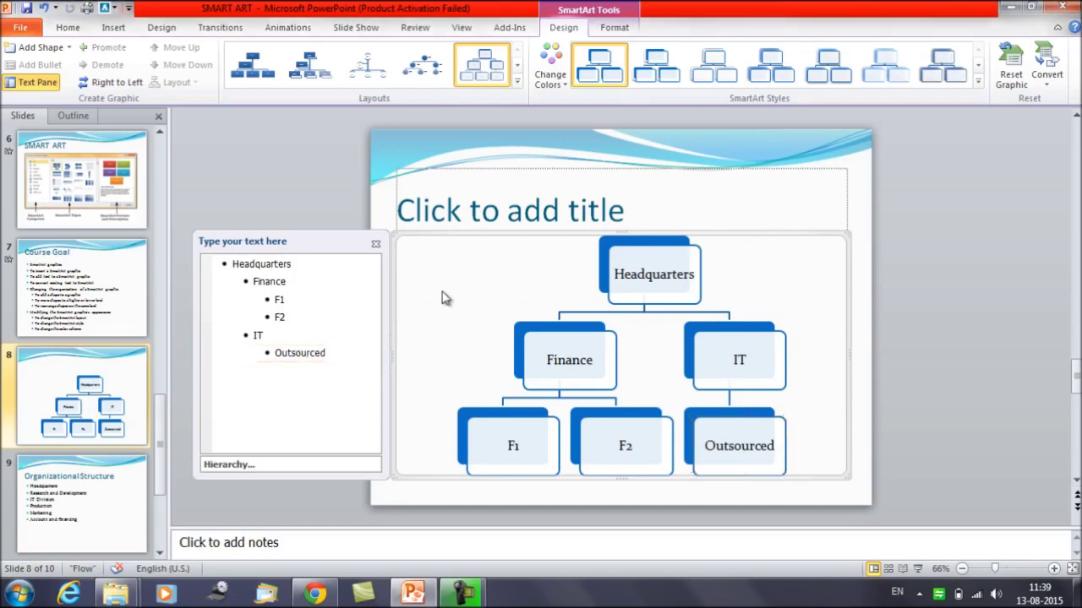
click(633, 280)
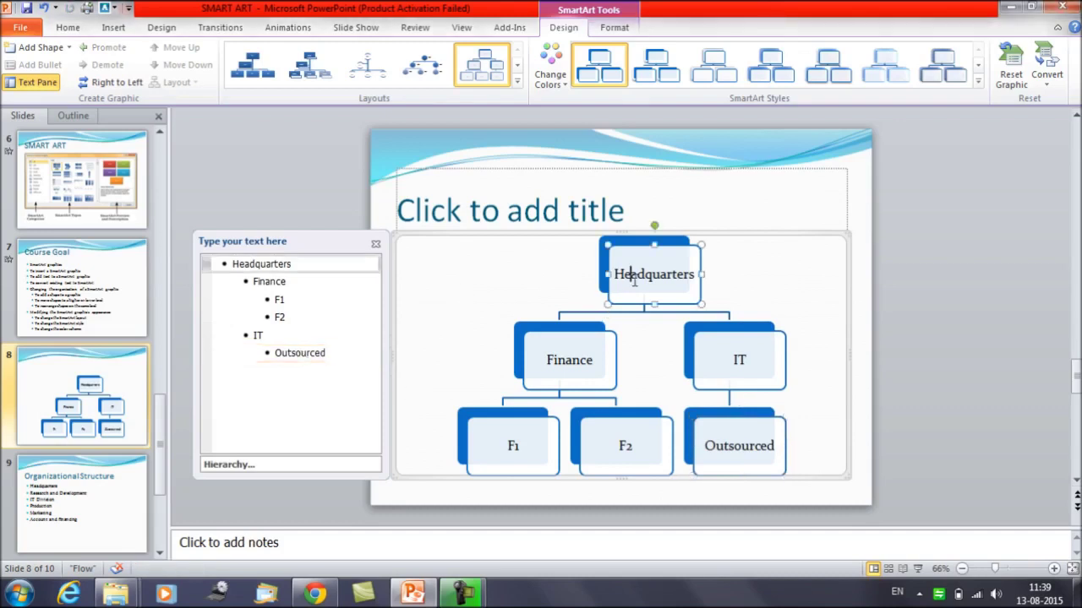
Shrink the whole hierarchy chart and nudge it up just below the title
click(846, 237)
drag(848, 236, 769, 311)
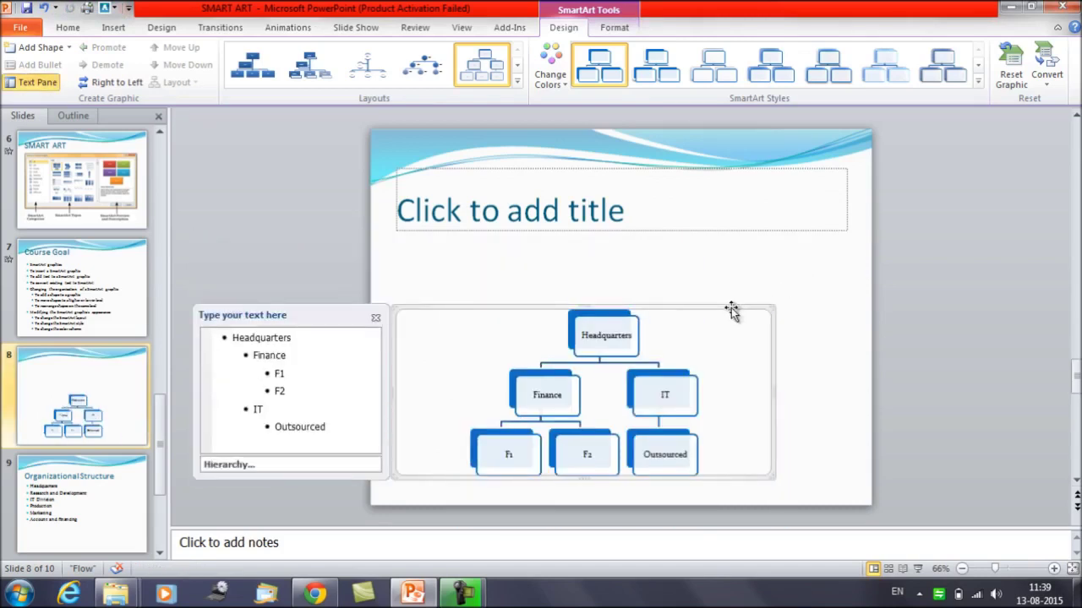
key(Right)
key(Right)
key(Right)
key(Right)
key(Right)
key(Right)
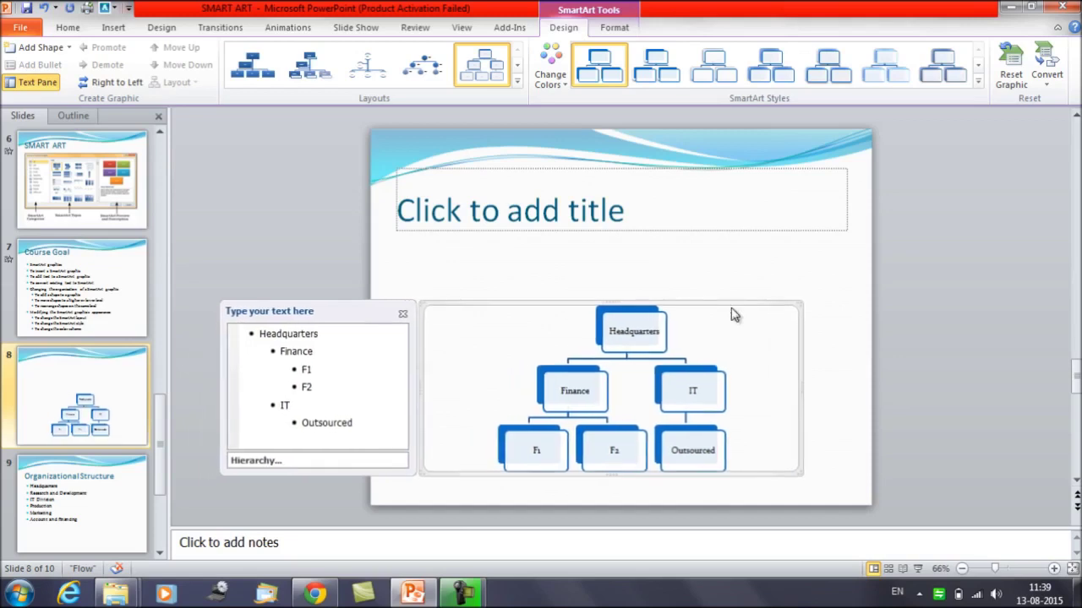
key(Up)
key(Up)
key(Up)
key(Up)
key(Up)
key(Up)
key(Up)
key(Up)
key(Up)
key(Up)
key(Right)
key(Right)
key(Right)
key(Up)
key(Up)
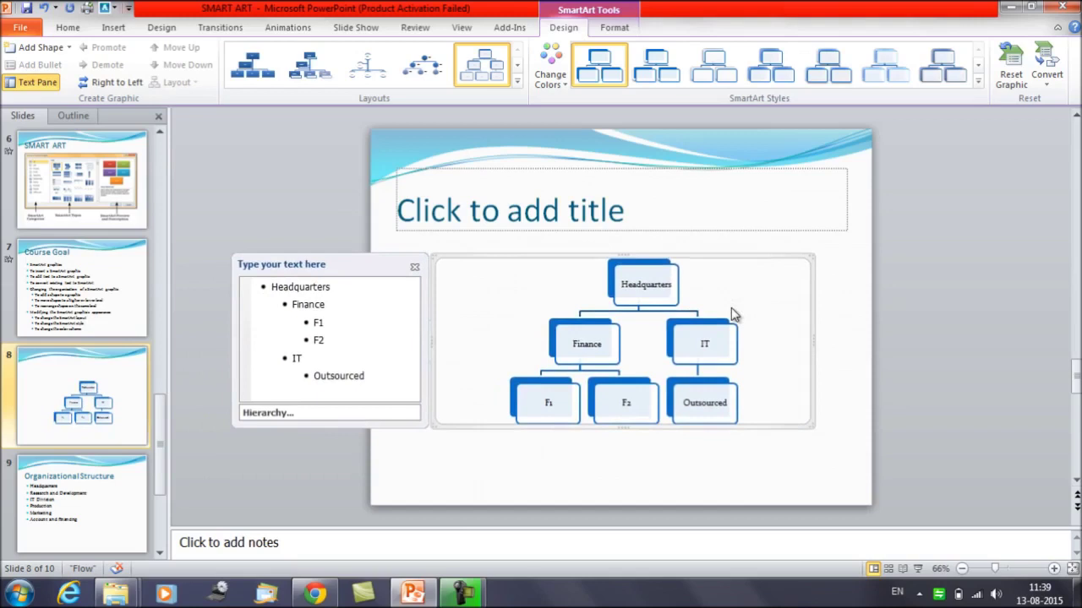
key(Left)
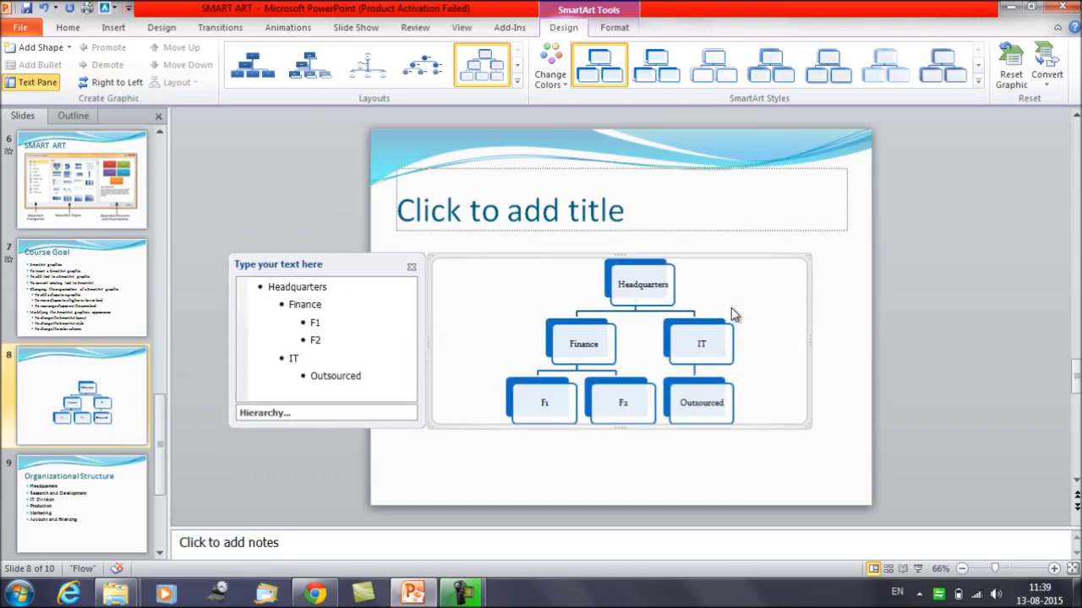
Put the caret in the Headquarters box, then return to the Course Goal slide 7
click(638, 293)
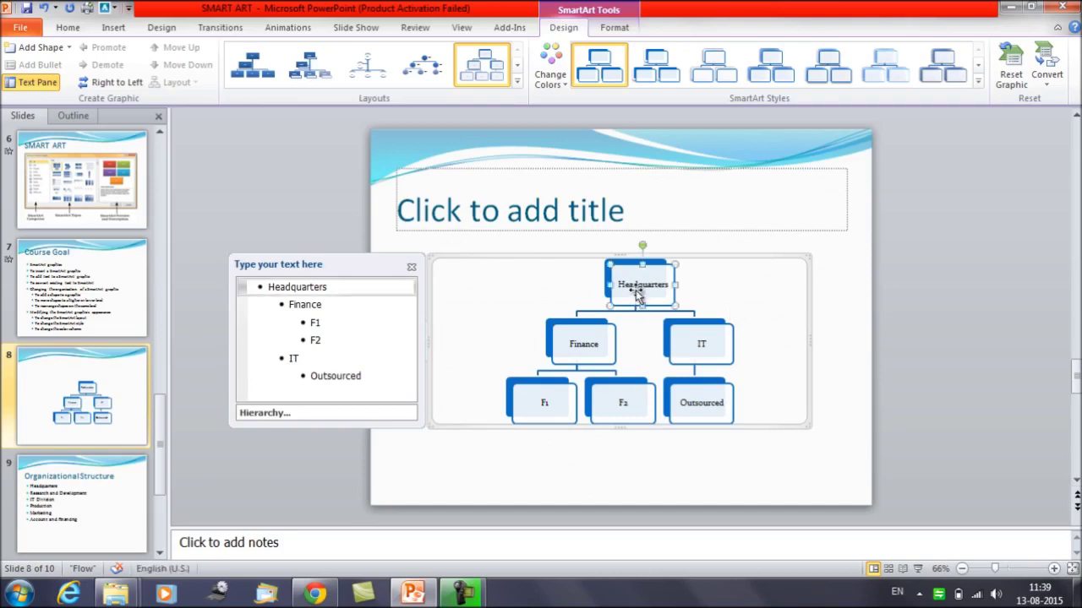
click(334, 293)
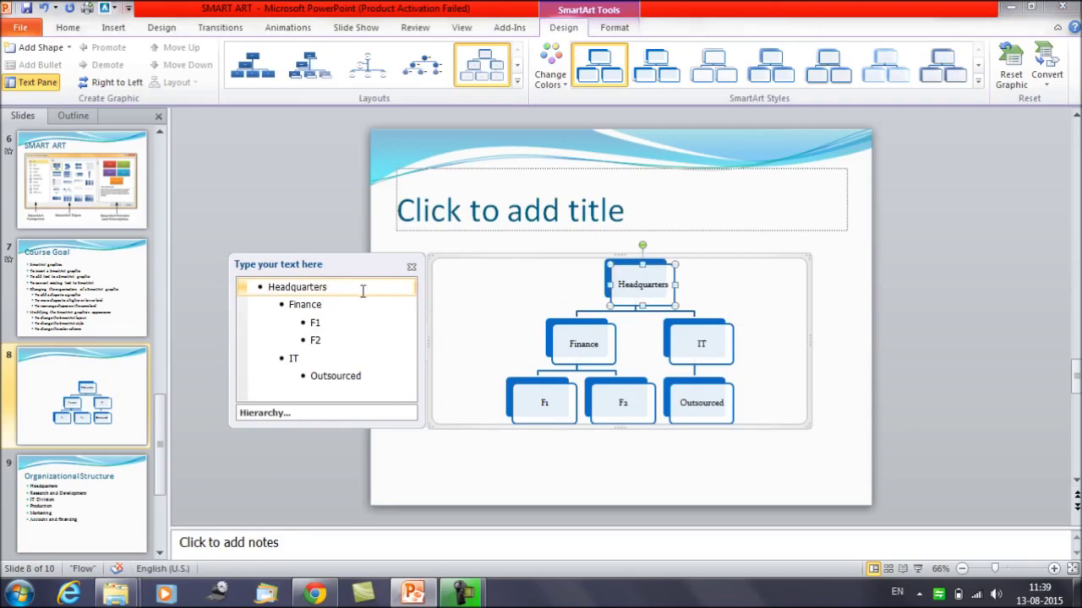
click(88, 277)
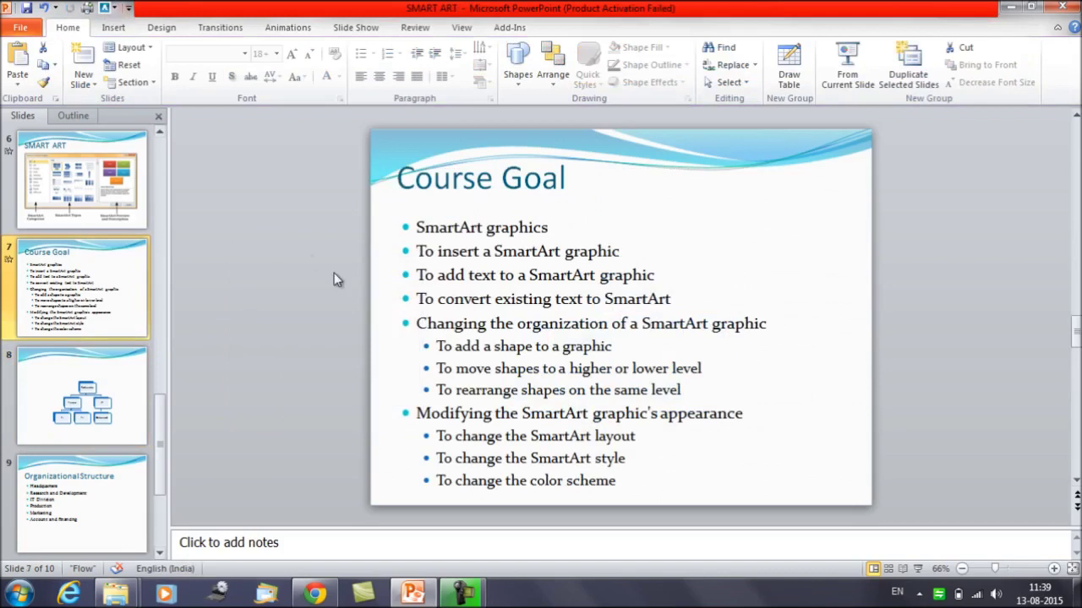
Look over the Course Goal bullets and slide 8, then display slide 9, Organizational Structure
click(516, 299)
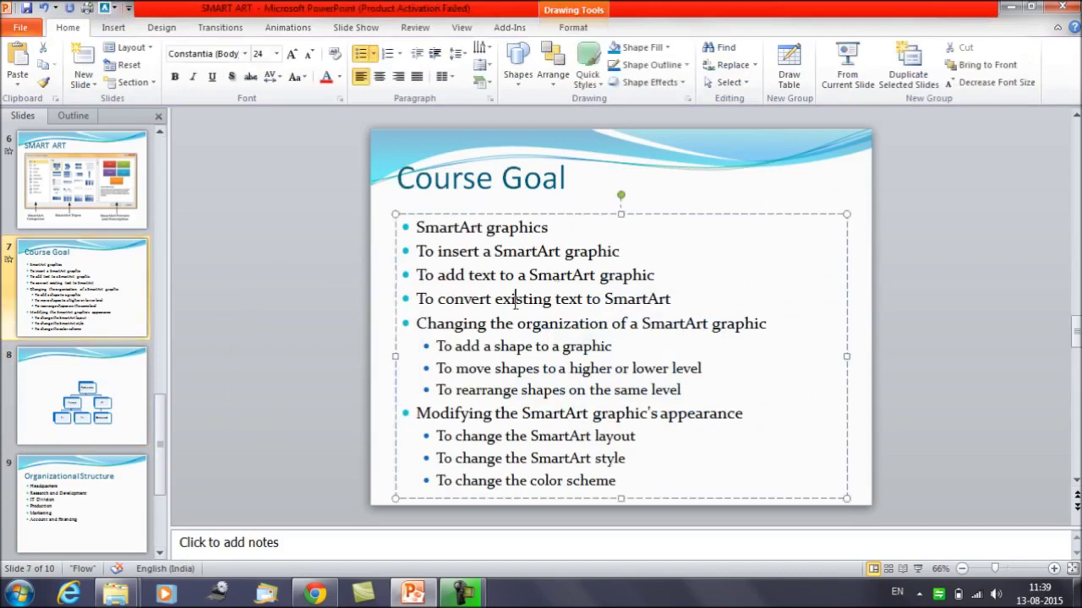
click(679, 303)
click(99, 380)
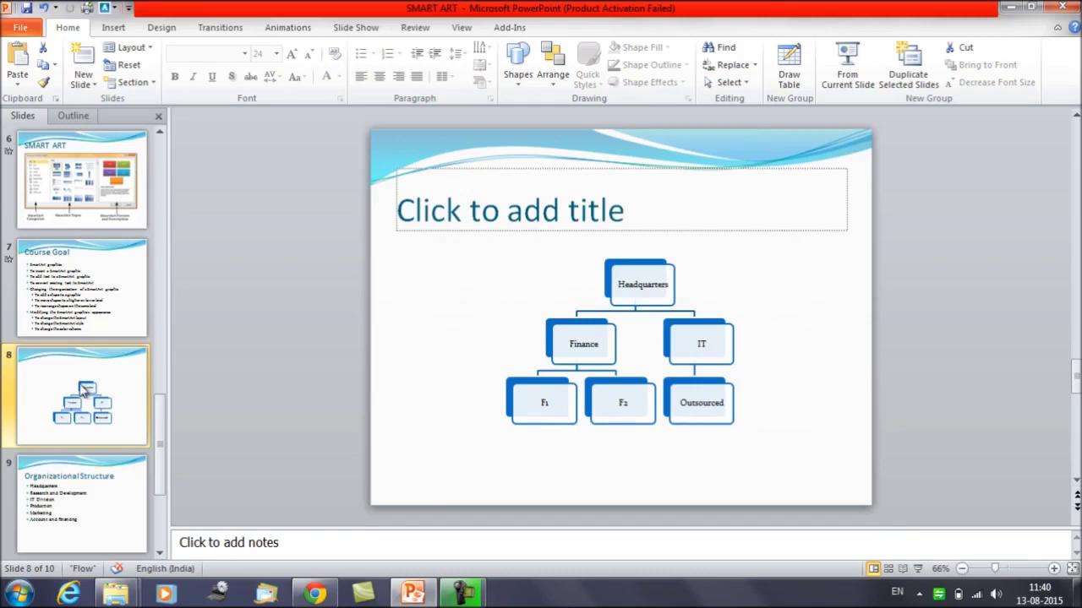
click(99, 499)
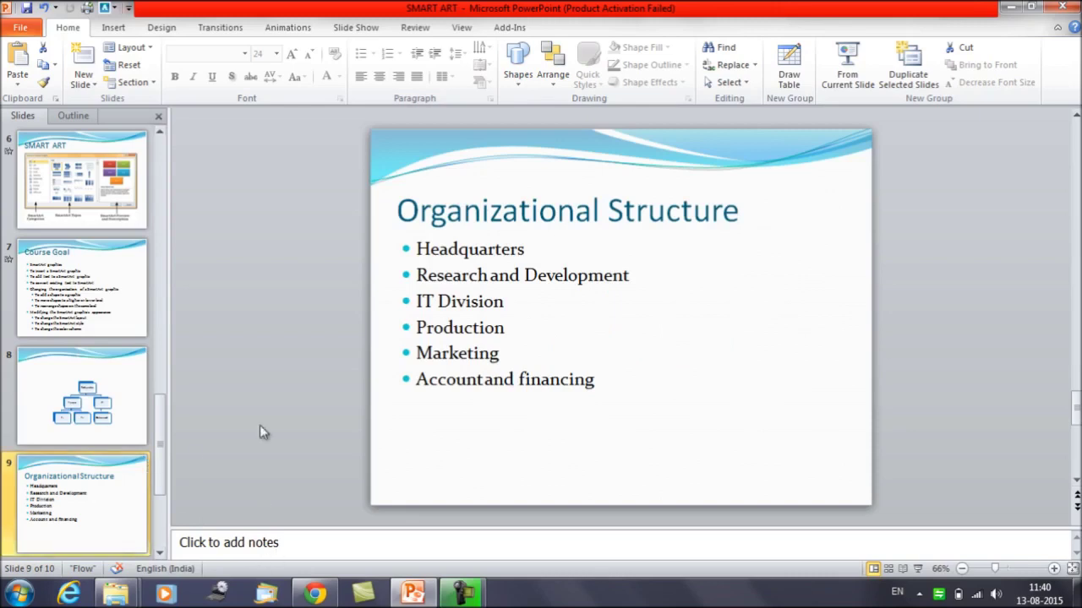
Demote the five department bullets one level under Headquarters
click(419, 275)
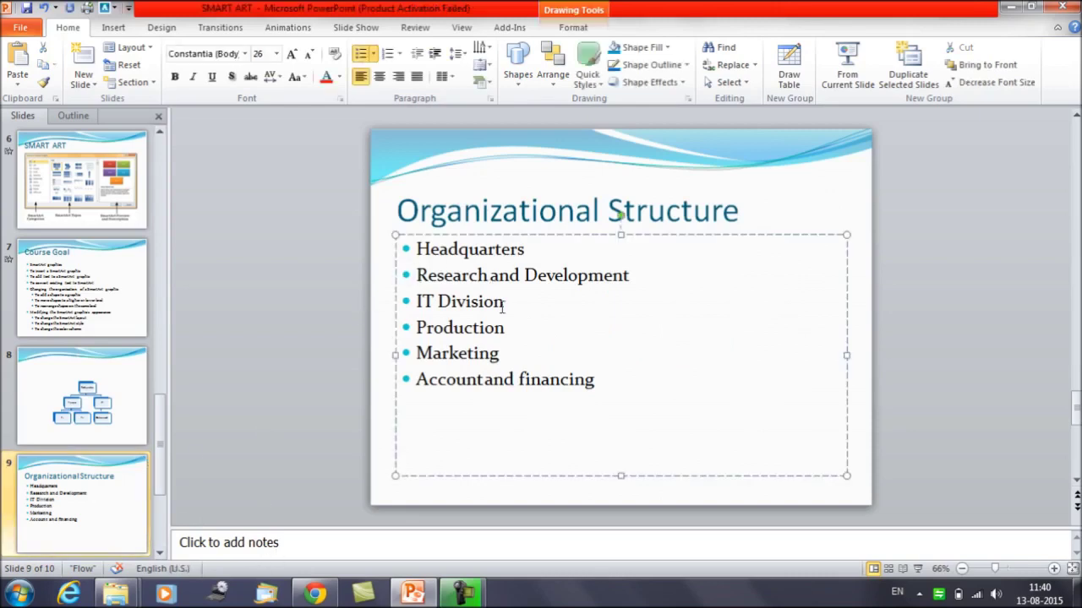
click(536, 249)
key(Down)
key(Left)
key(Left)
key(Left)
key(Left)
key(Left)
key(Left)
key(Left)
key(Left)
key(Left)
key(Left)
key(Left)
key(Left)
key(Left)
key(shift+Down)
key(shift+Down)
key(shift+Down)
key(shift+Down)
key(shift+Down)
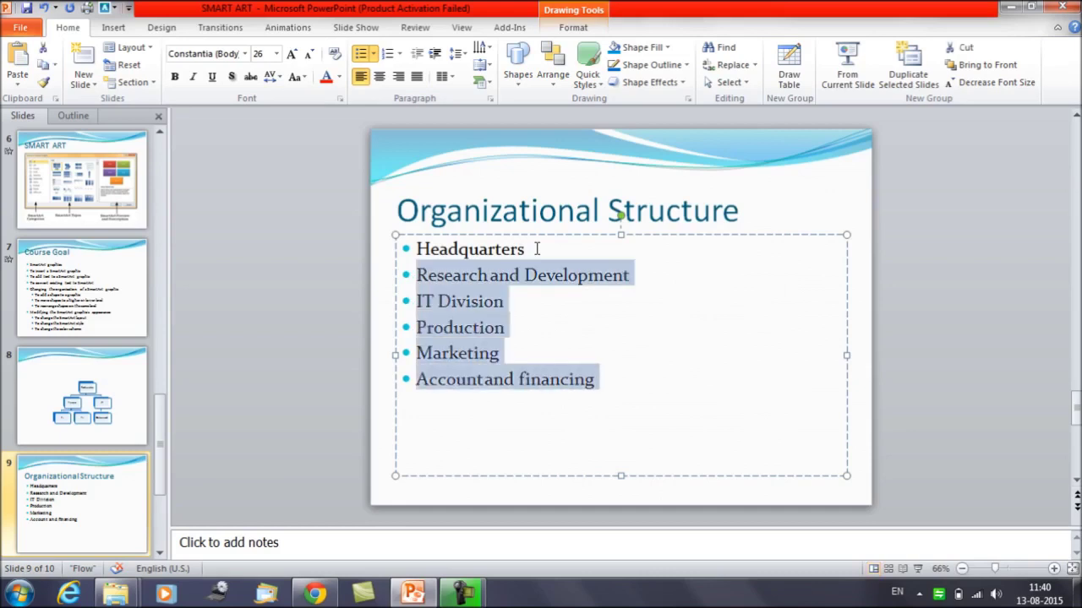
key(Tab)
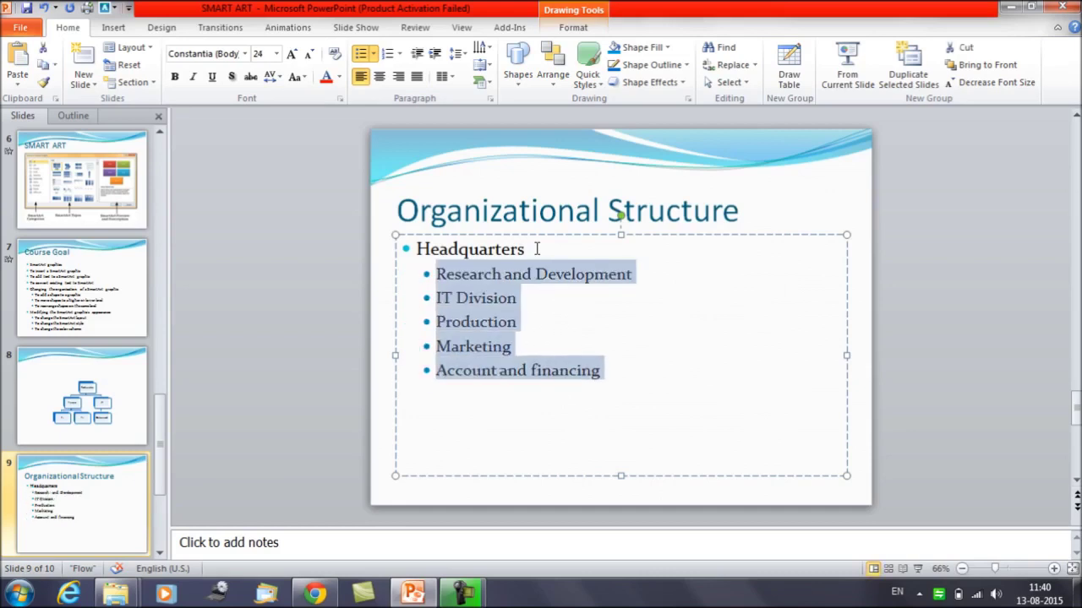
click(634, 273)
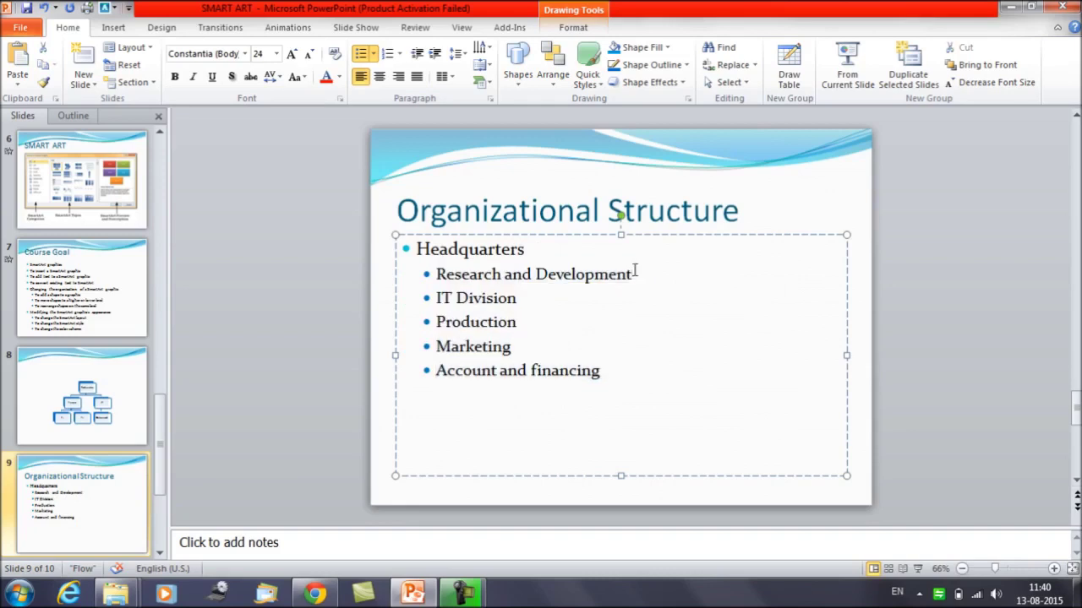
Add new bullets 'Outsourced' and 'Insource' after IT Division
click(525, 297)
key(Return)
text(Out)
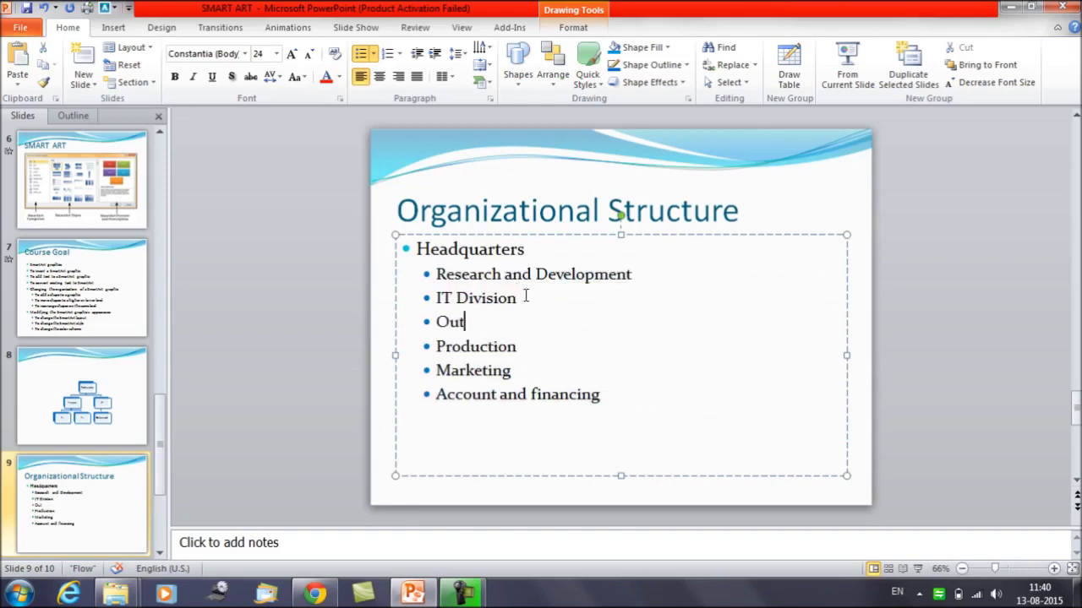
text(sourced)
key(Return)
text(O)
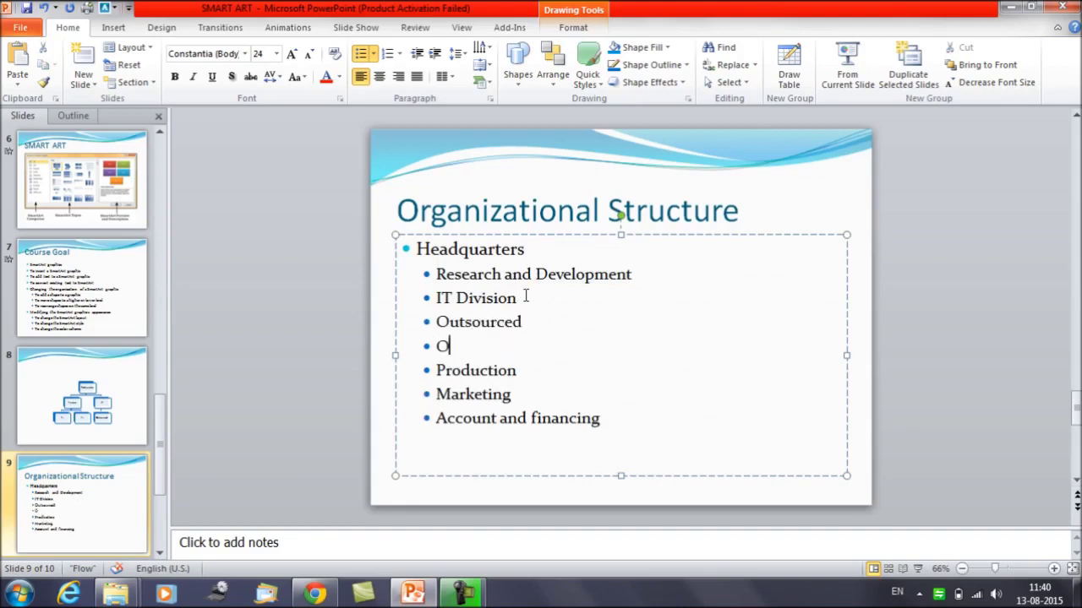
key(BackSpace)
text(Insource)
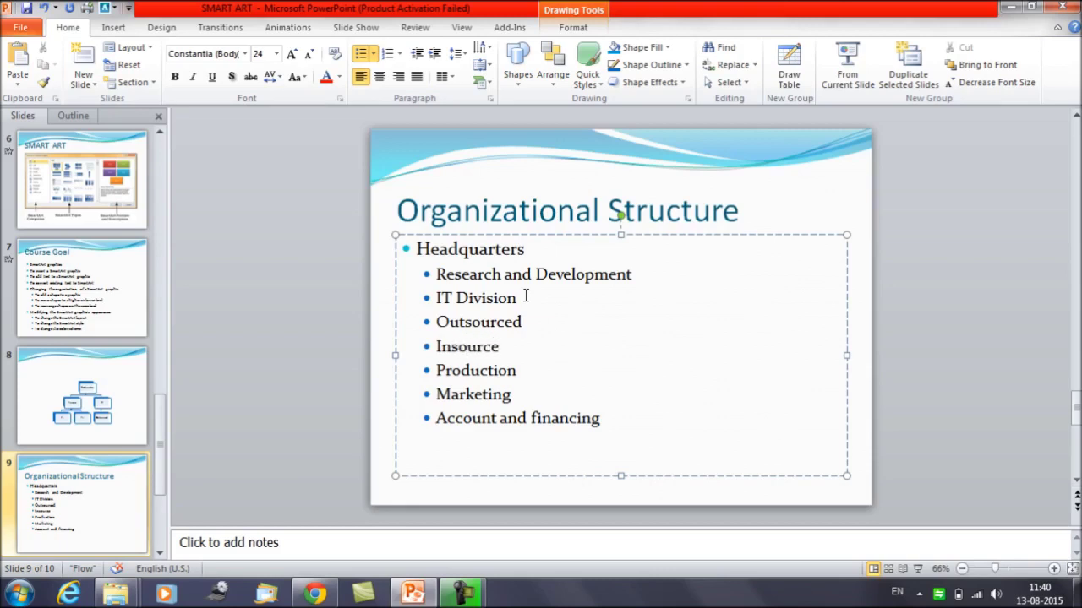
Indent Outsourced and Insource as sub-bullets under IT Division
key(Left)
key(Home)
key(shift+Down)
key(shift+Down)
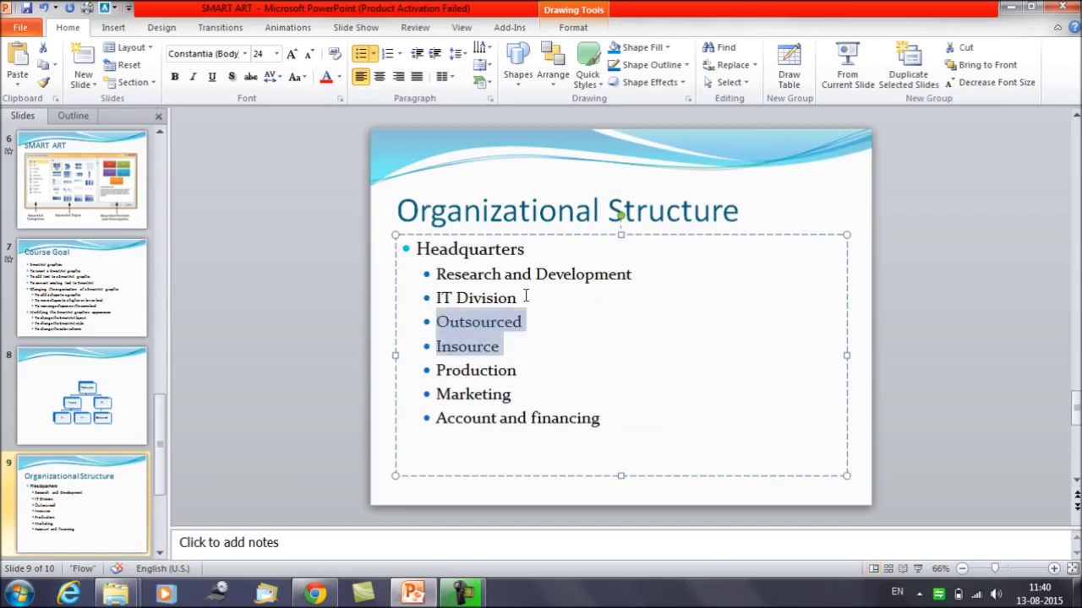
key(Tab)
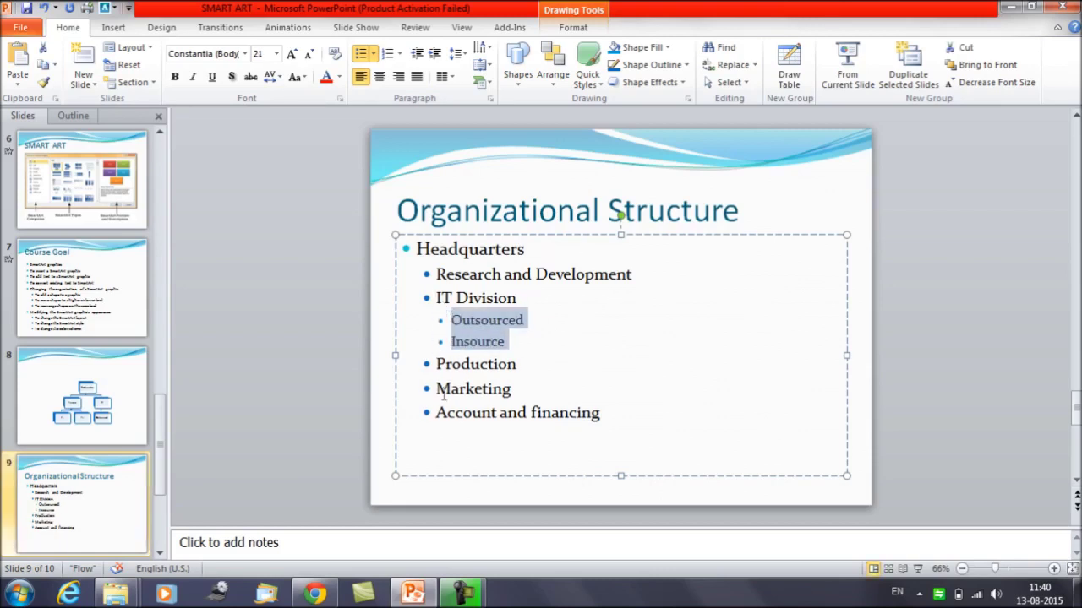
click(532, 373)
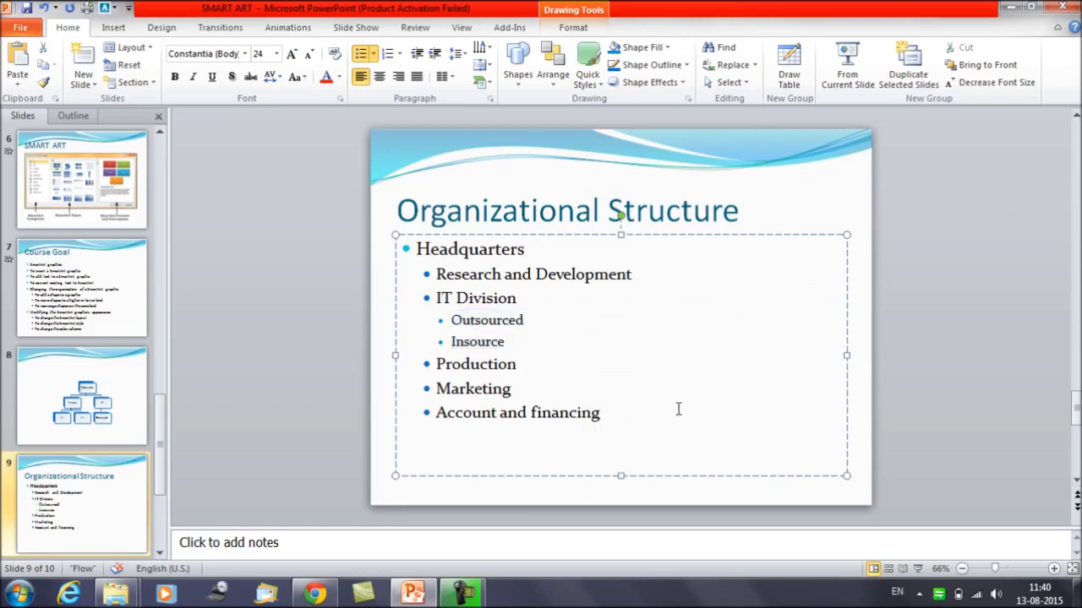
click(414, 250)
Select all the department text and choose Convert to SmartArt > More SmartArt Graphics
key(ctrl+a)
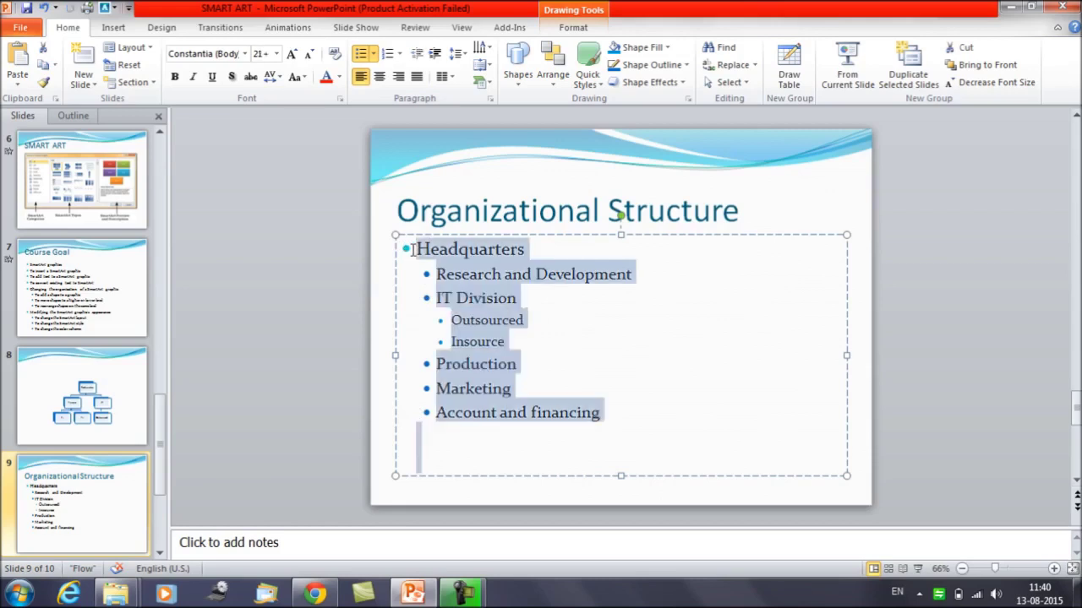
right_click(508, 268)
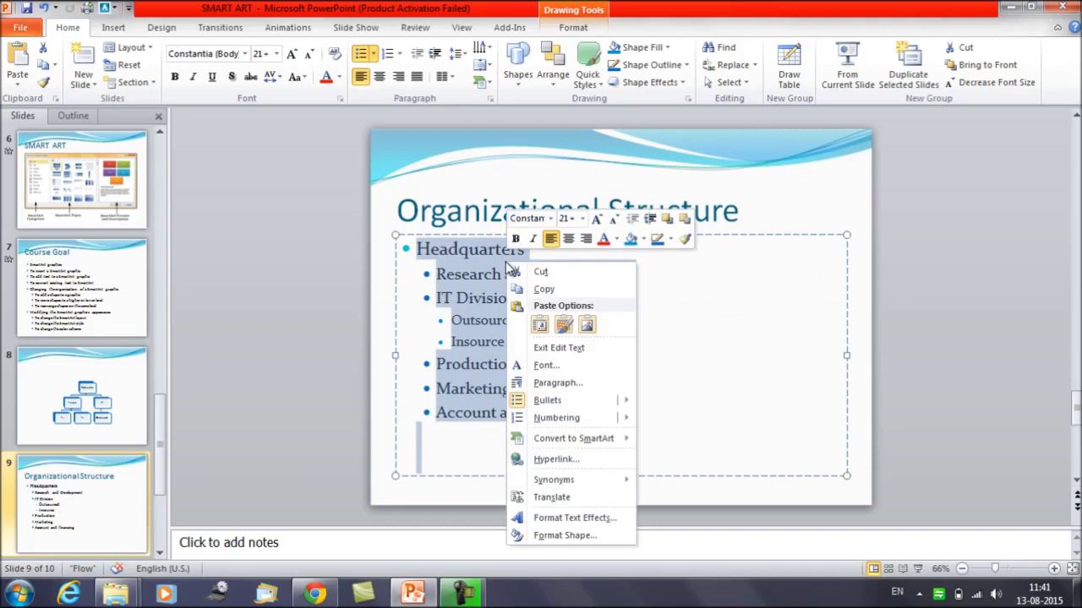
mouse_move(590, 448)
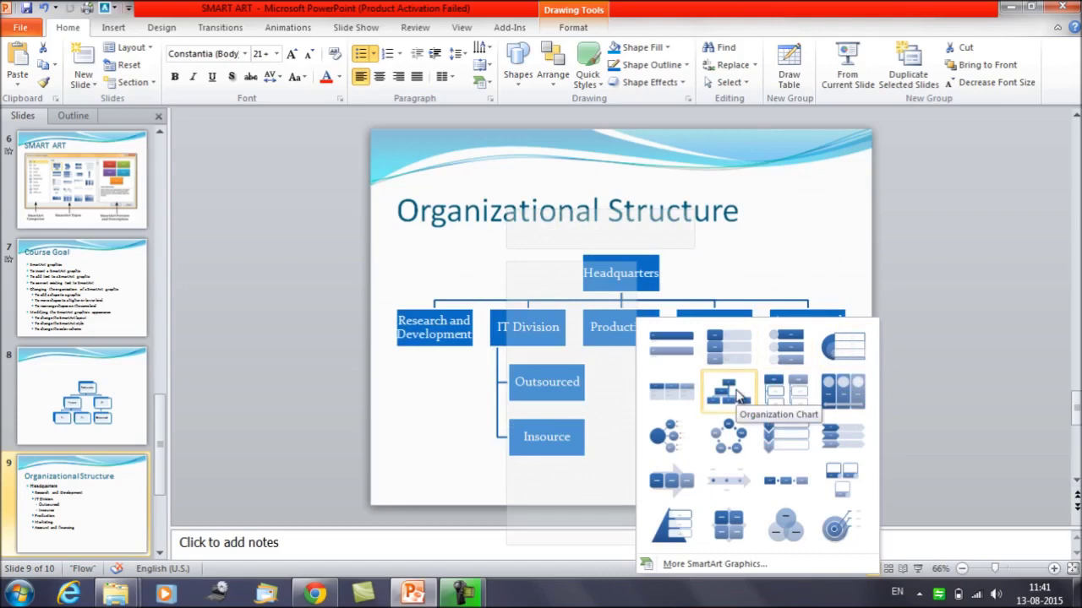
click(713, 566)
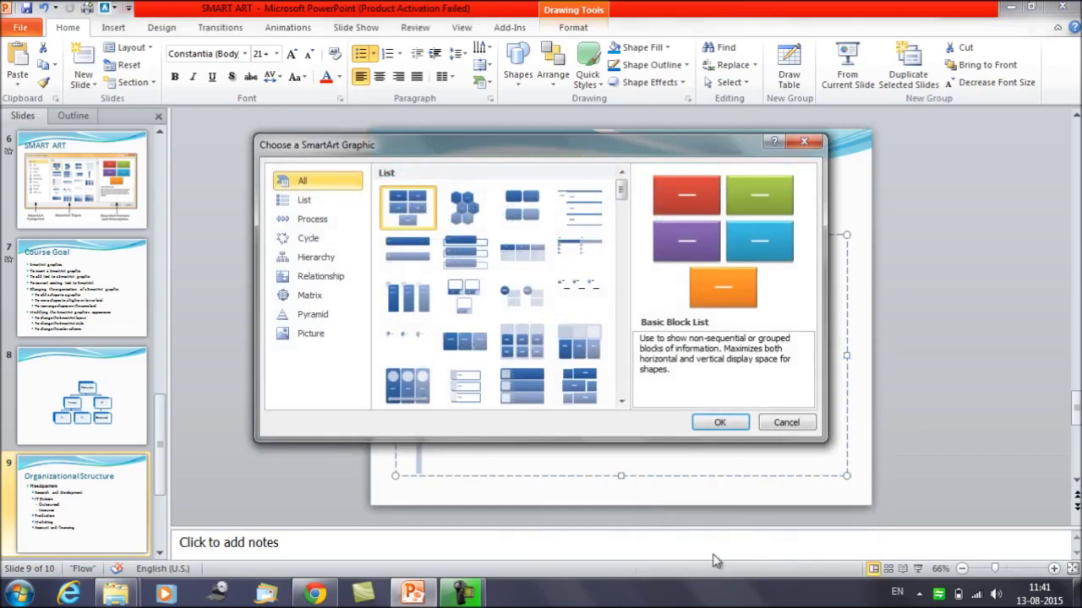
Convert the list to the Horizontal Hierarchy layout from the Hierarchy category
click(331, 259)
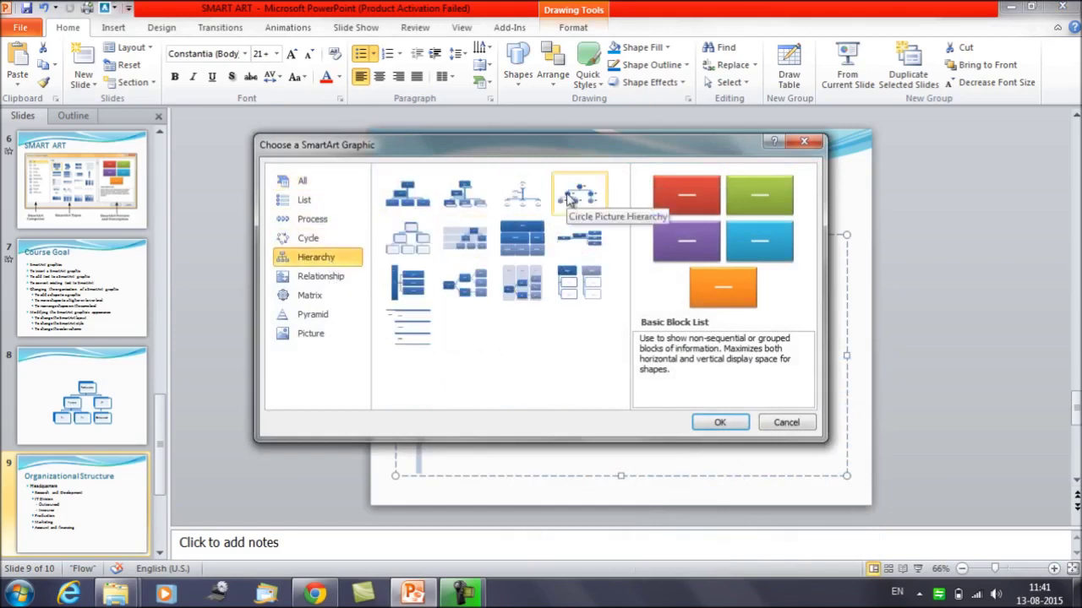
click(474, 286)
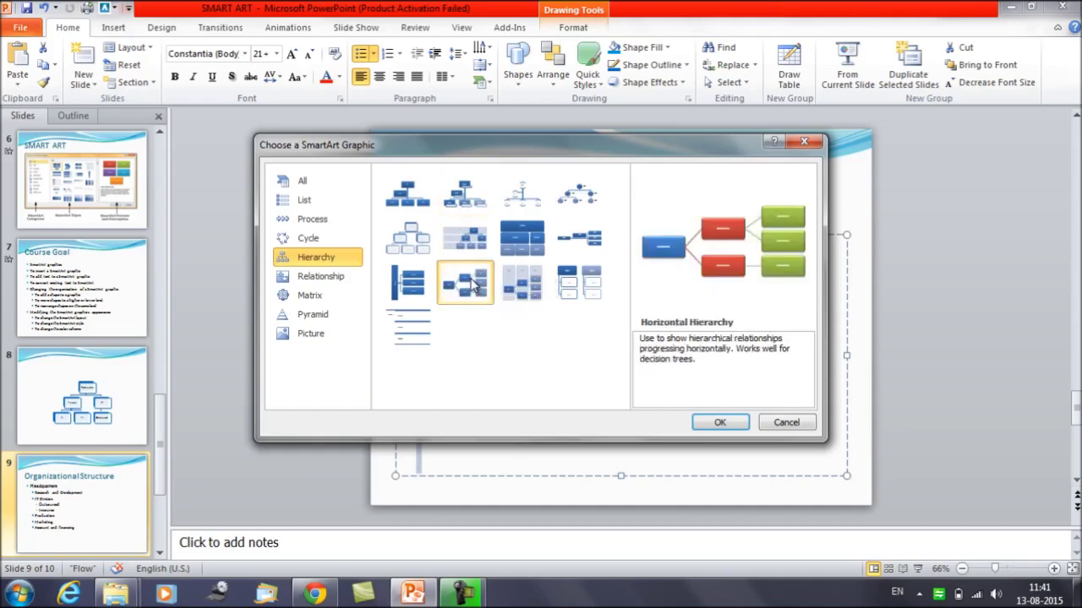
click(719, 423)
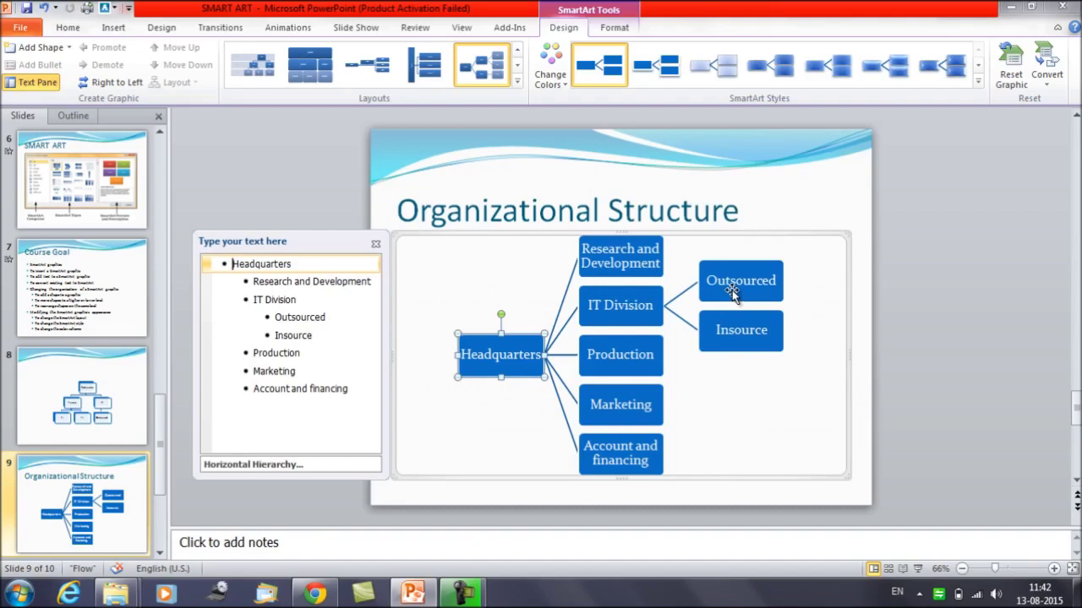
Close the text pane, review the three Course Goal bullets on slide 7, and return to slide 9
click(376, 244)
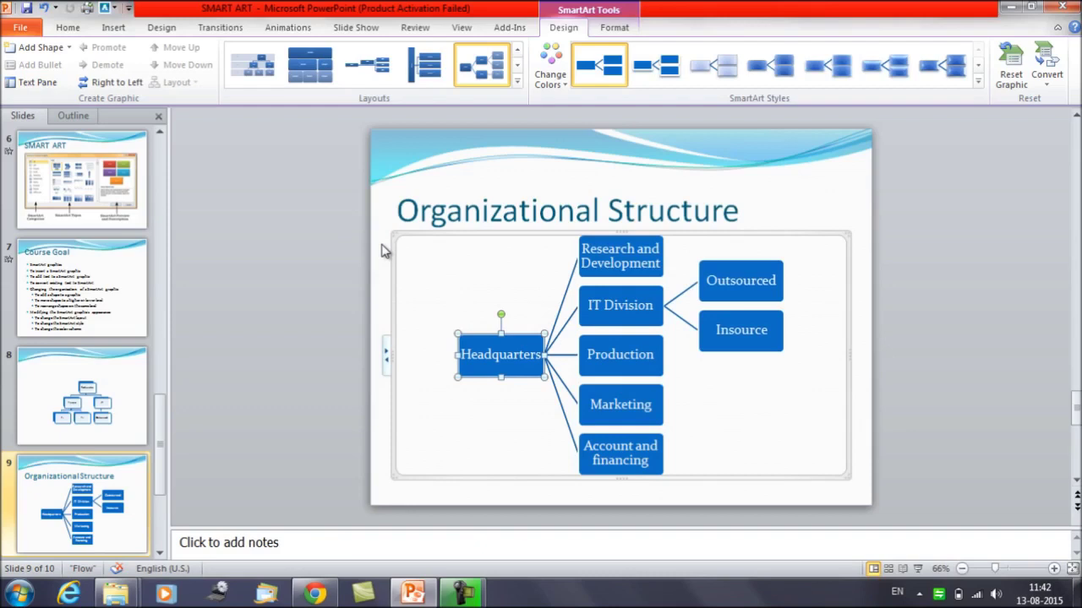
click(37, 288)
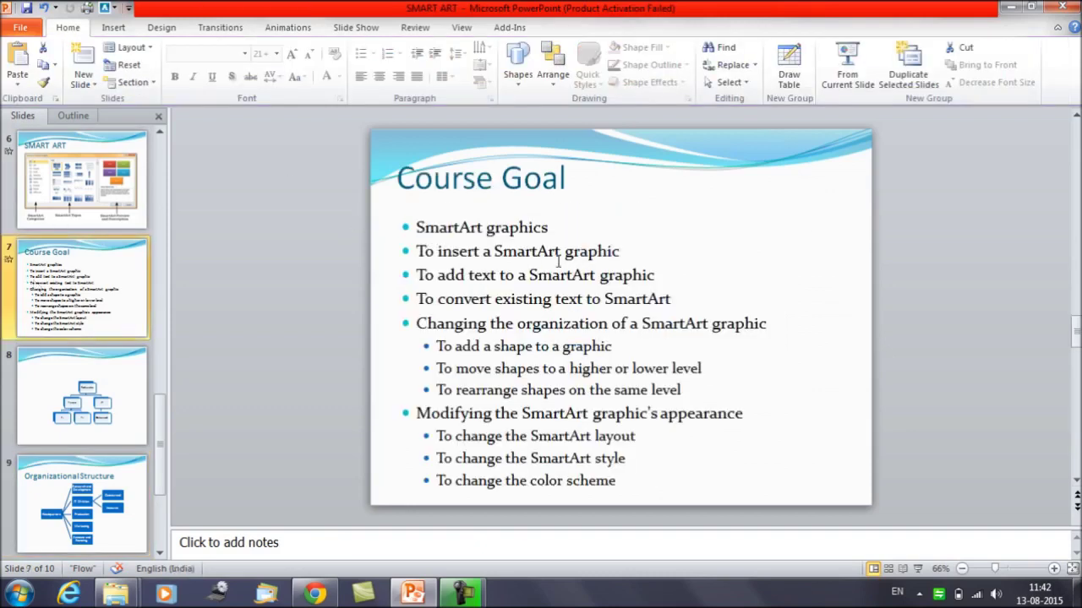
click(535, 214)
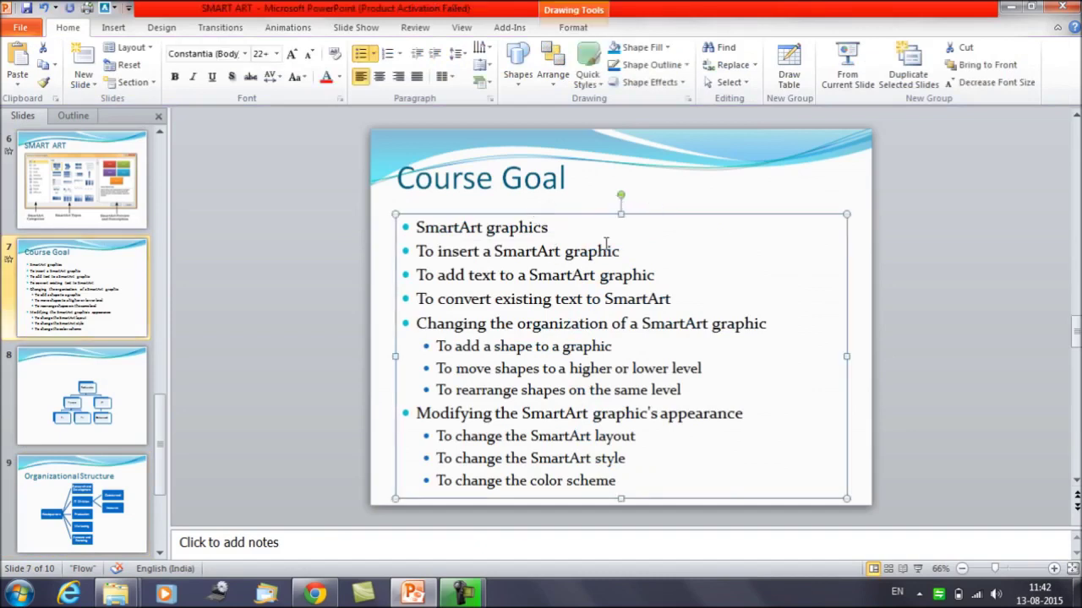
click(632, 251)
click(659, 275)
click(674, 299)
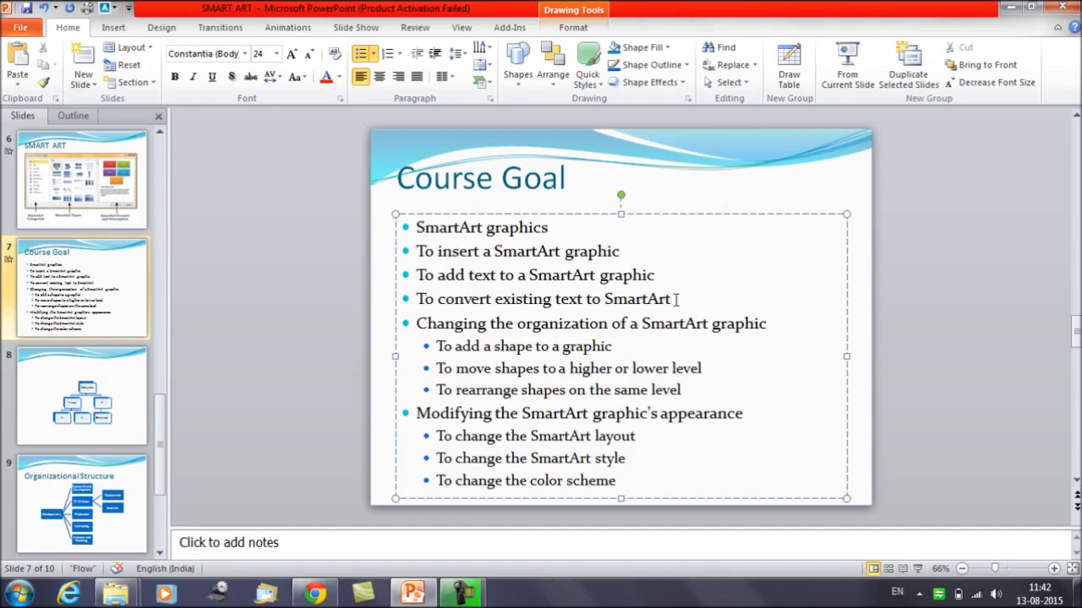
click(131, 481)
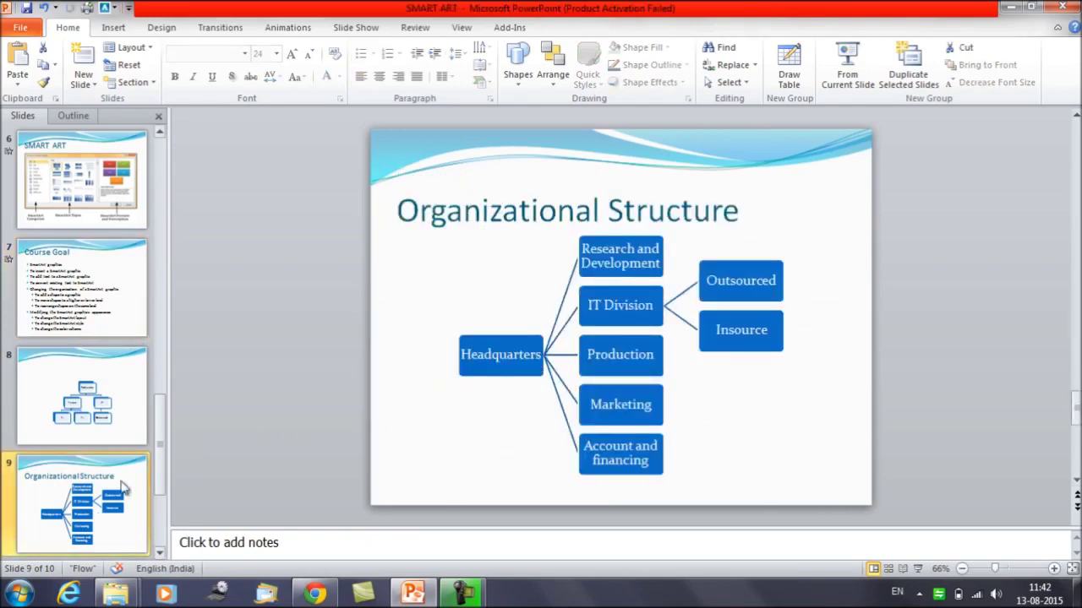
Select the Horizontal Hierarchy diagram and open Convert on the SmartArt Tools Design tab
click(710, 262)
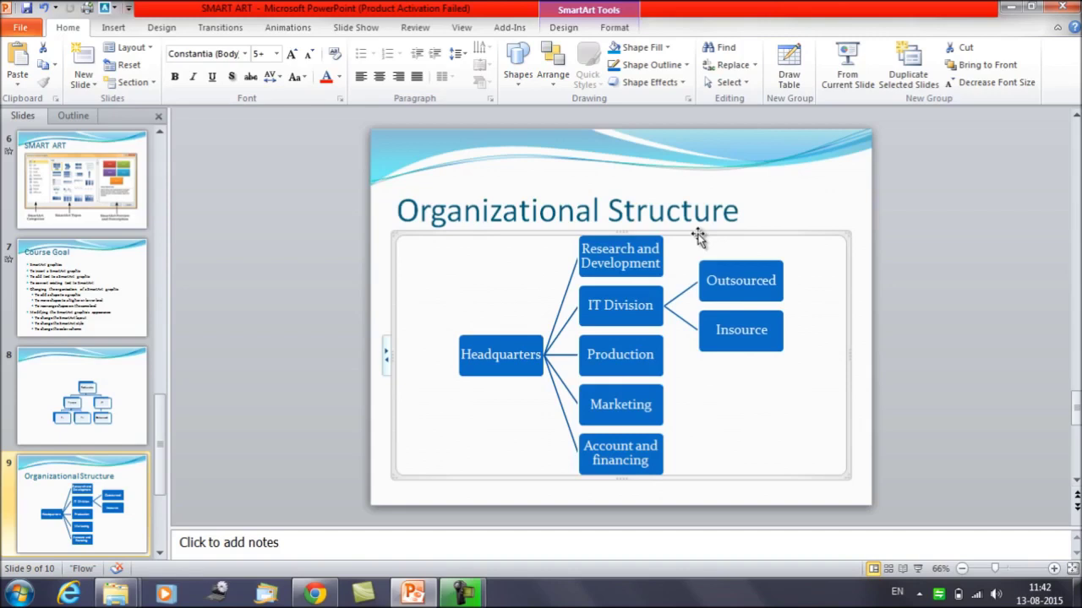
click(568, 29)
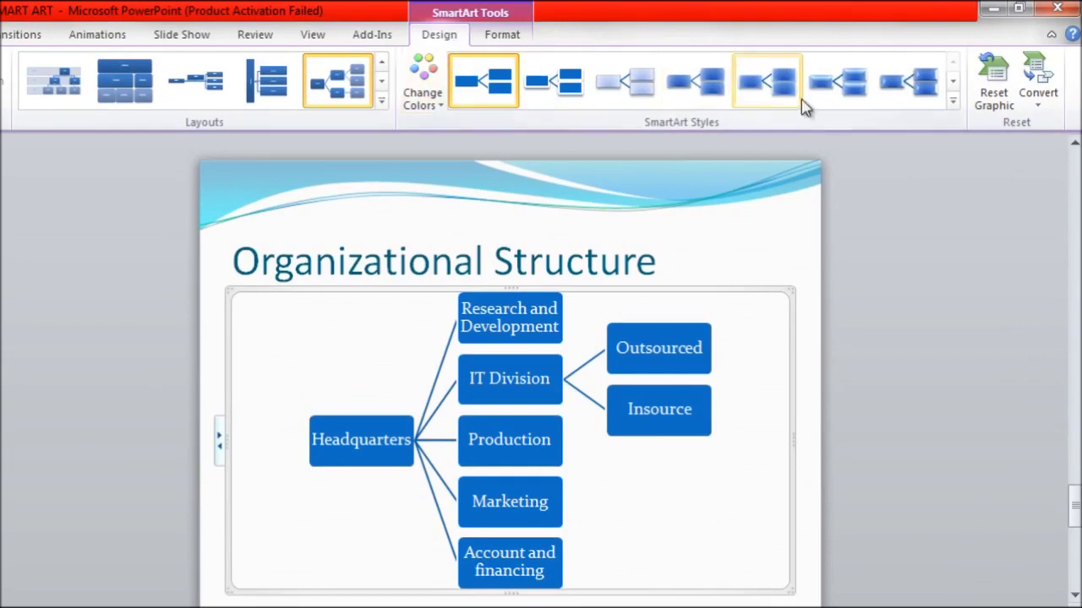
click(1044, 115)
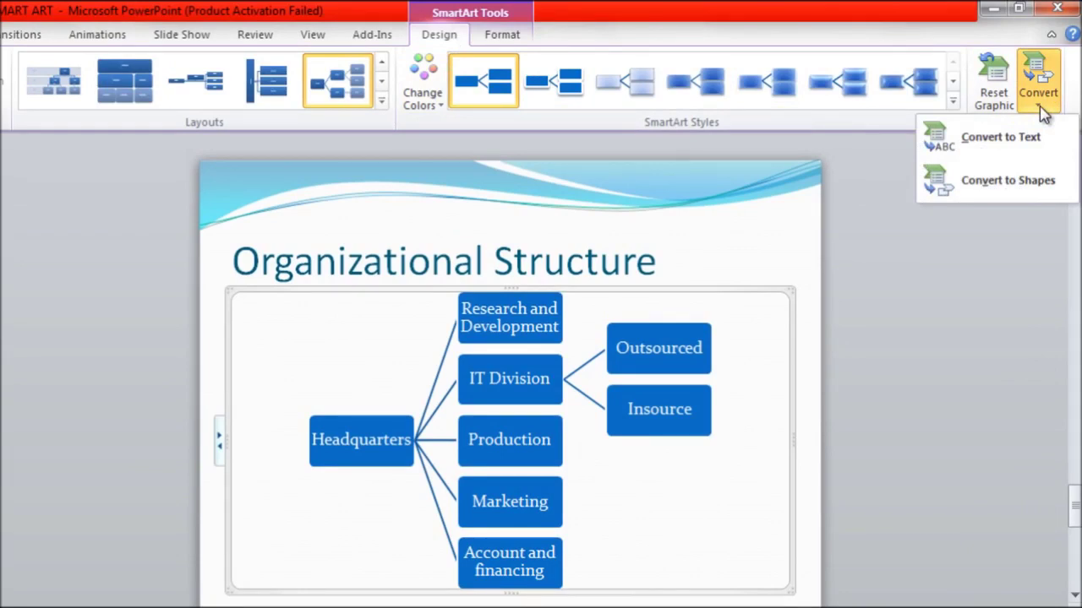
Convert the diagram to text, then page through the slides to the Thank You slide
click(1036, 143)
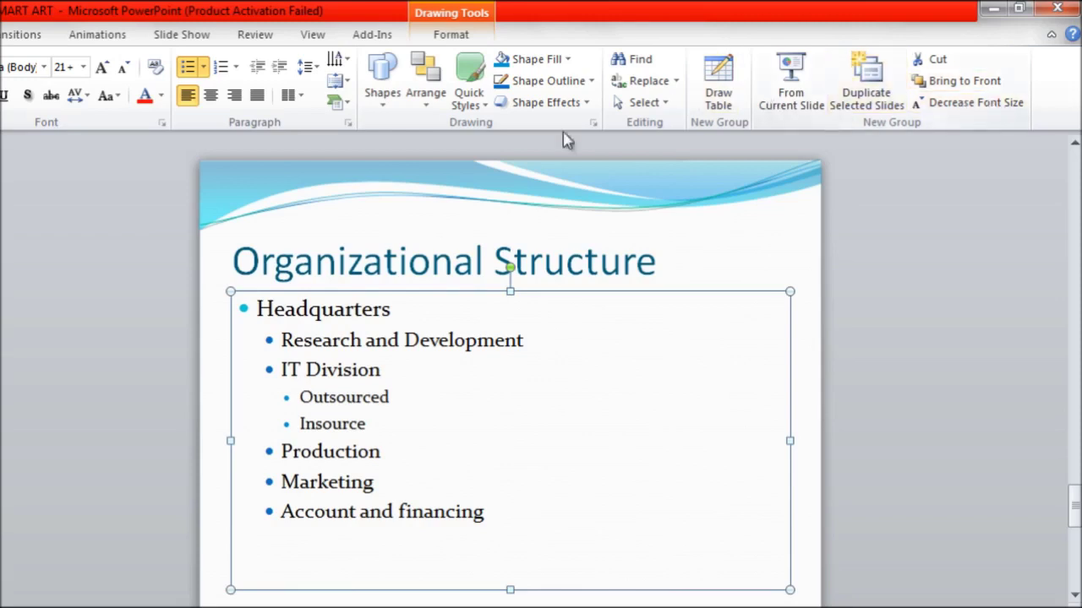
key(Page_Up)
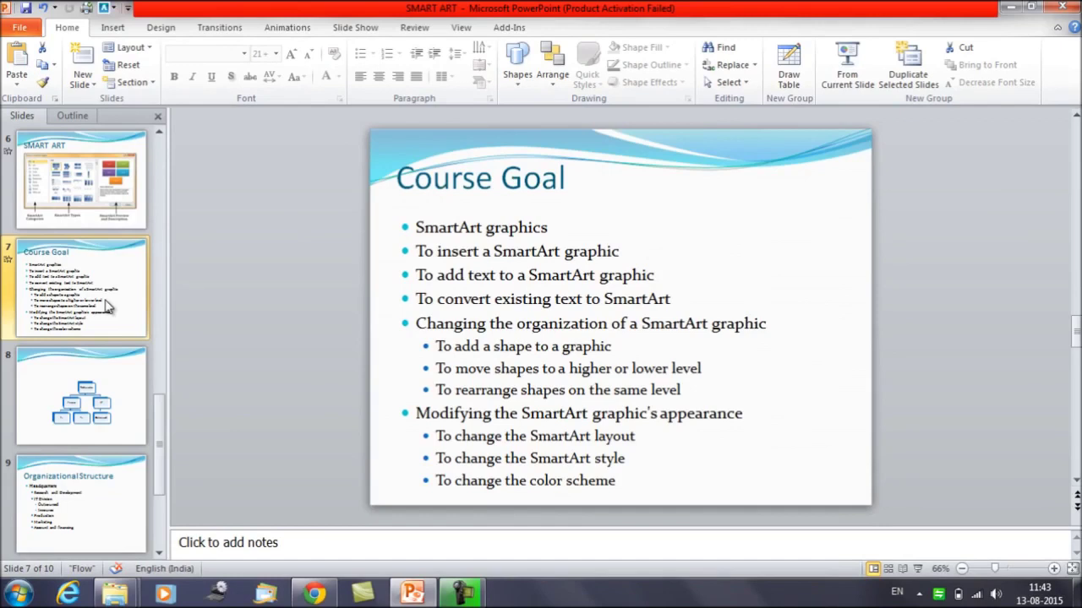
key(Down)
key(Down)
key(Down)
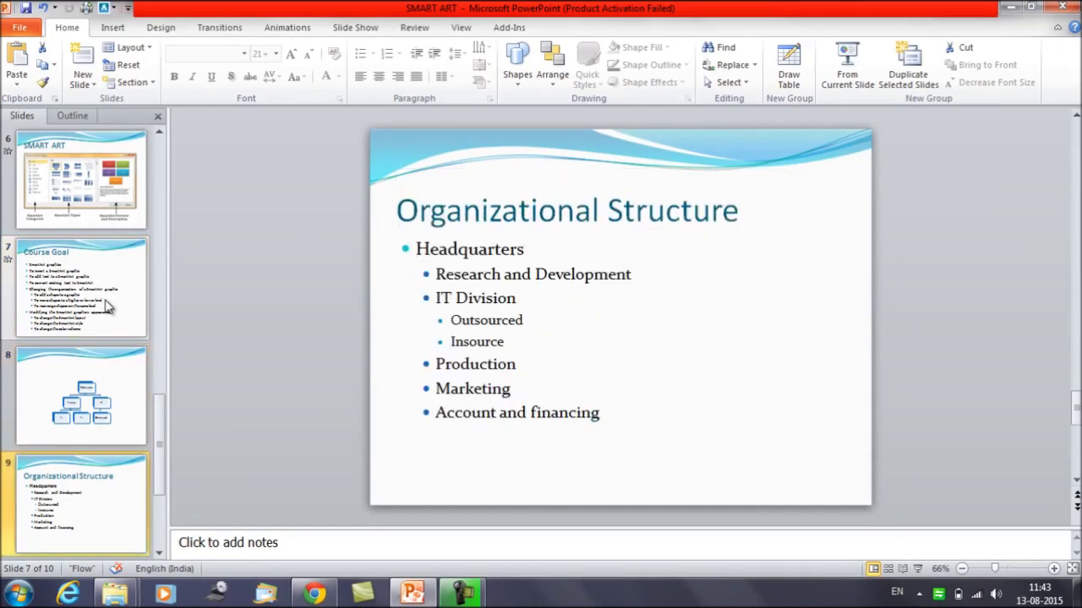